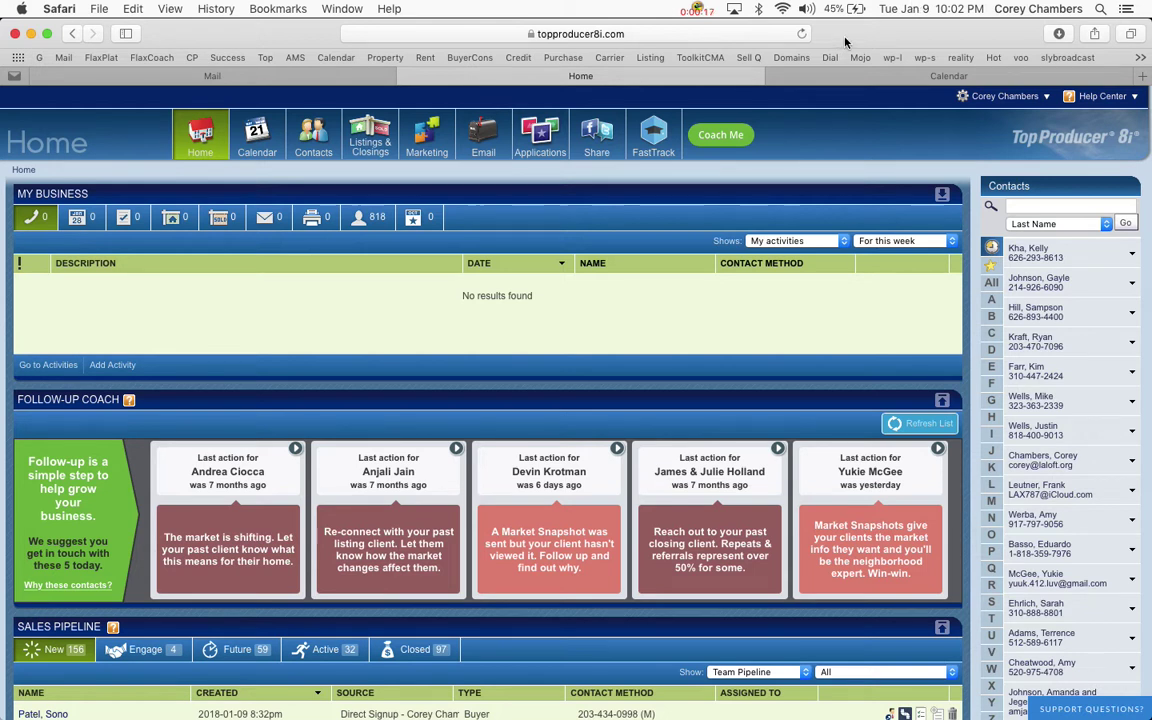
Step: Open the contact search in its advanced mode
drag(845, 42, 847, 40)
mouse_move(330, 150)
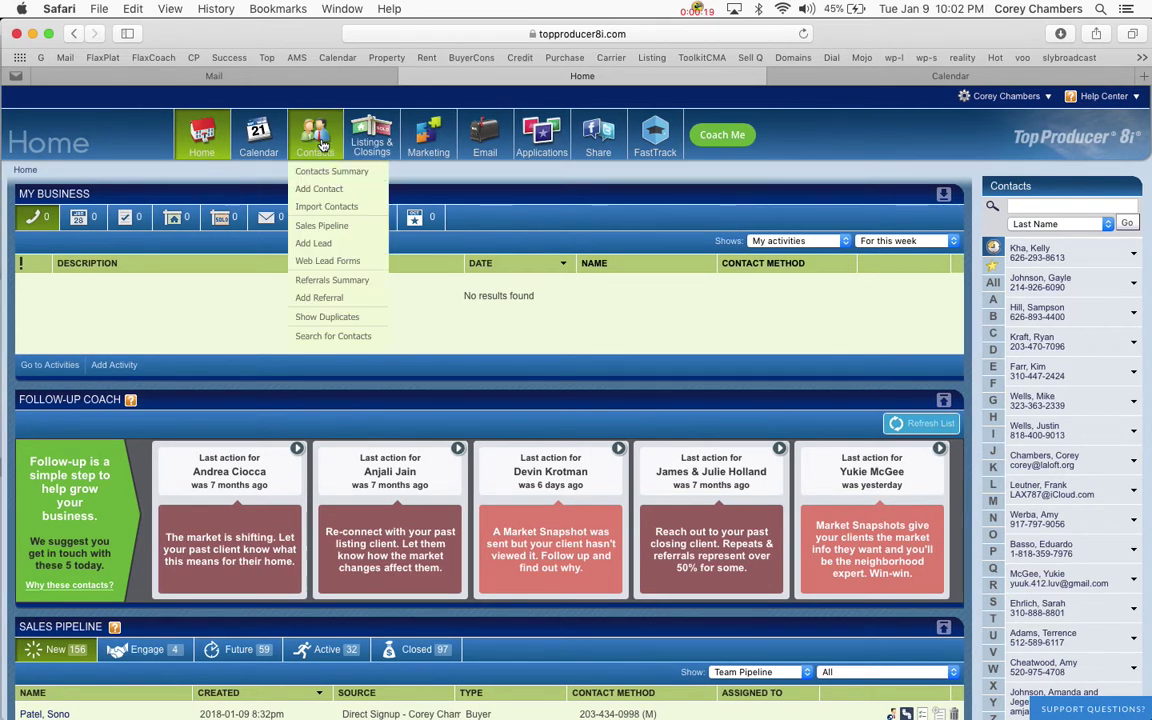
click(326, 337)
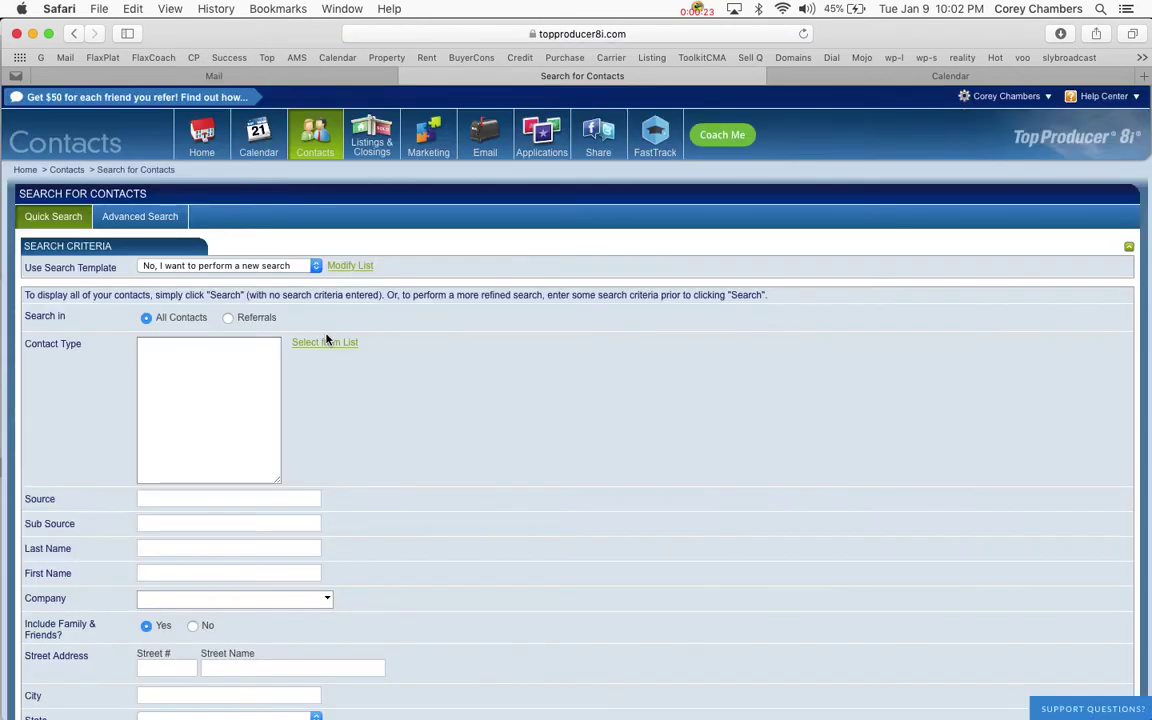
click(140, 214)
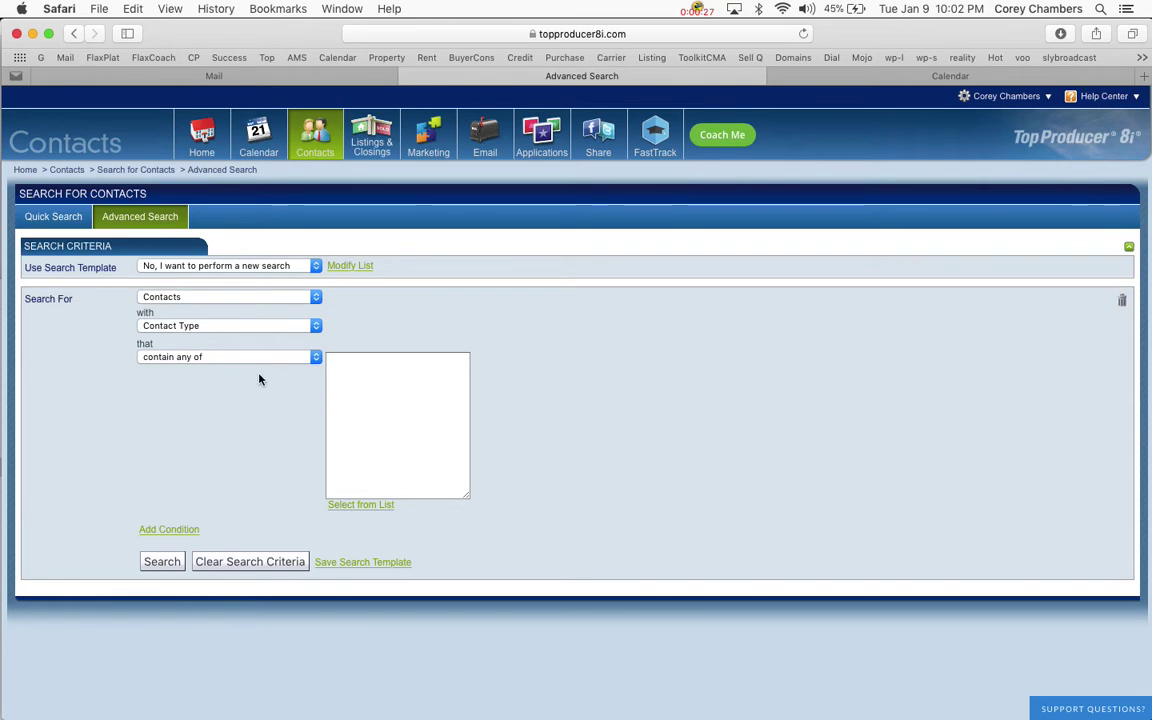
Step: Show the selectable values for the Contact Type condition and select all contact types
click(361, 508)
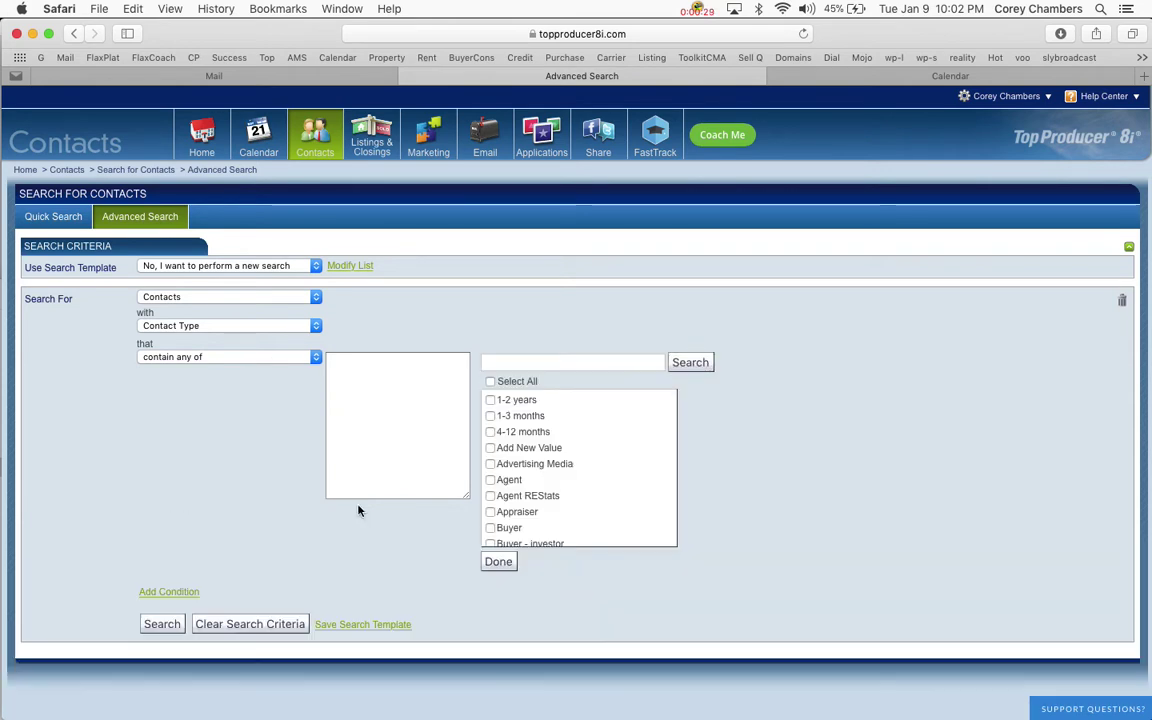
scroll(550, 453, down, 10)
scroll(550, 453, up, 10)
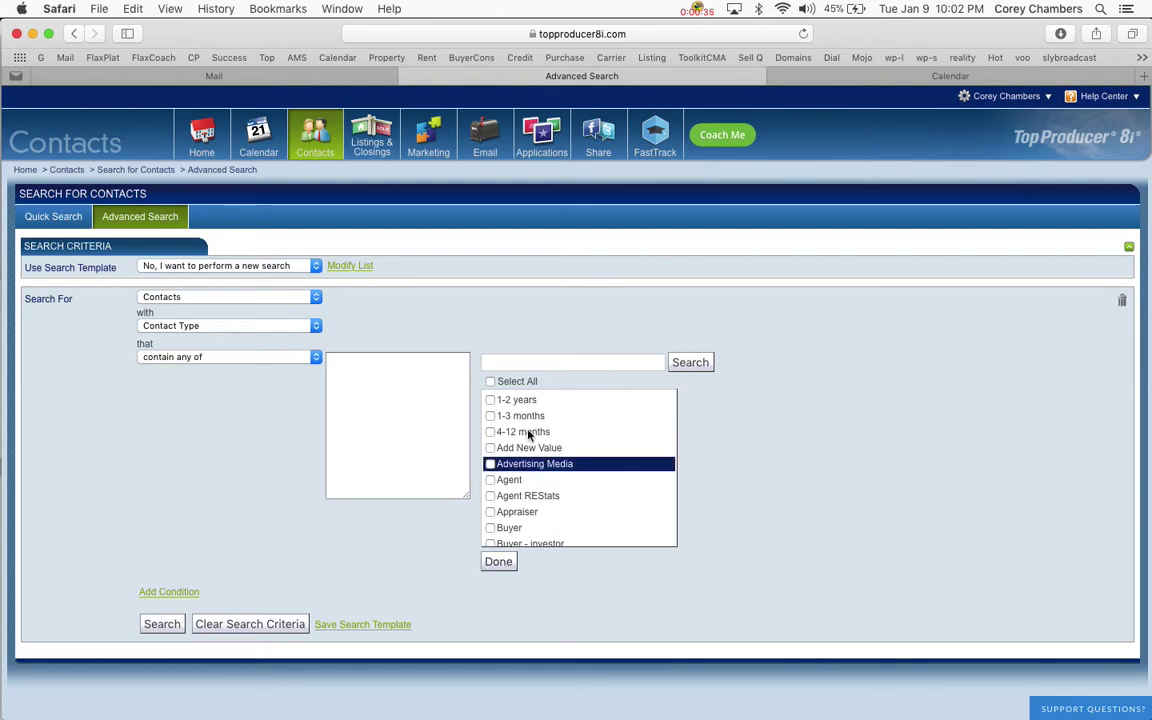
click(490, 381)
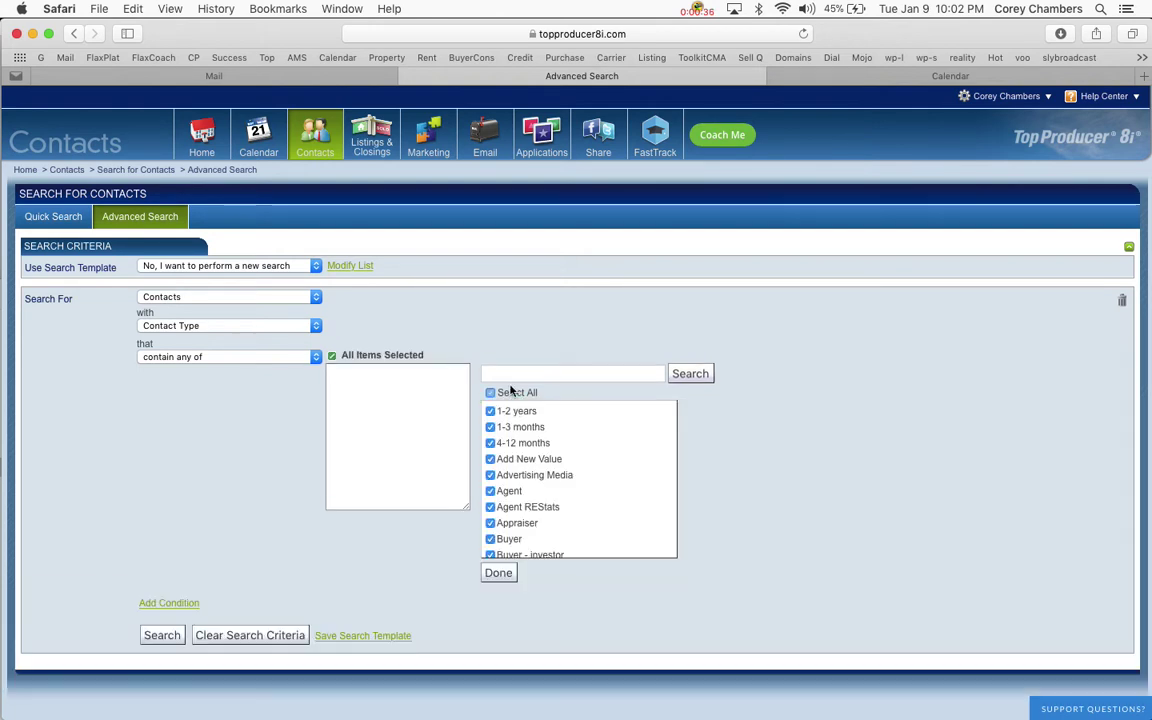
Step: Exclude the contact types Agent, Agent REStats, Expired, Developer and Former Team Member from the selection
click(516, 494)
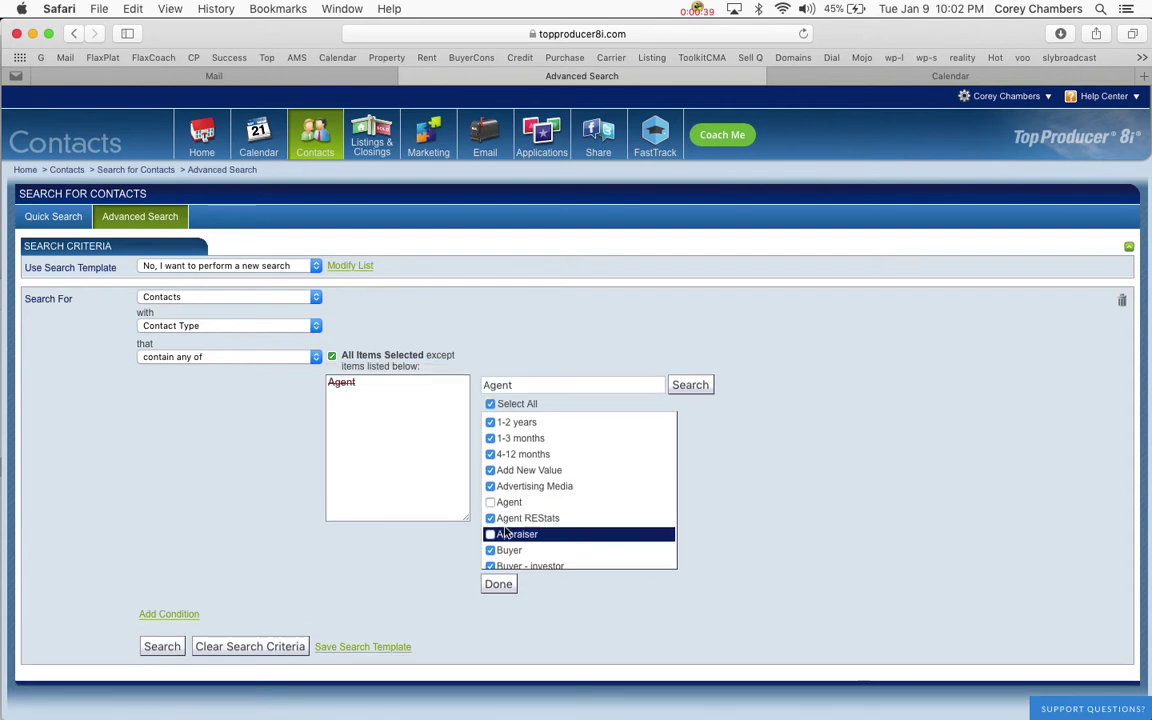
click(508, 521)
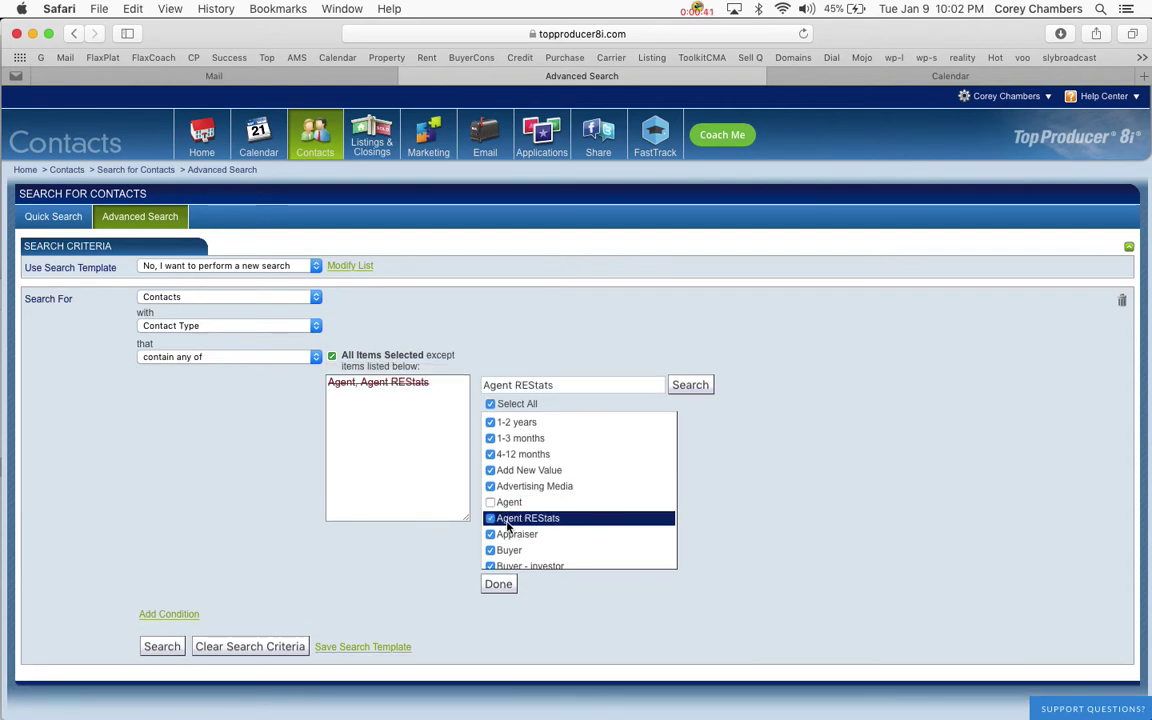
scroll(531, 545, down, 10)
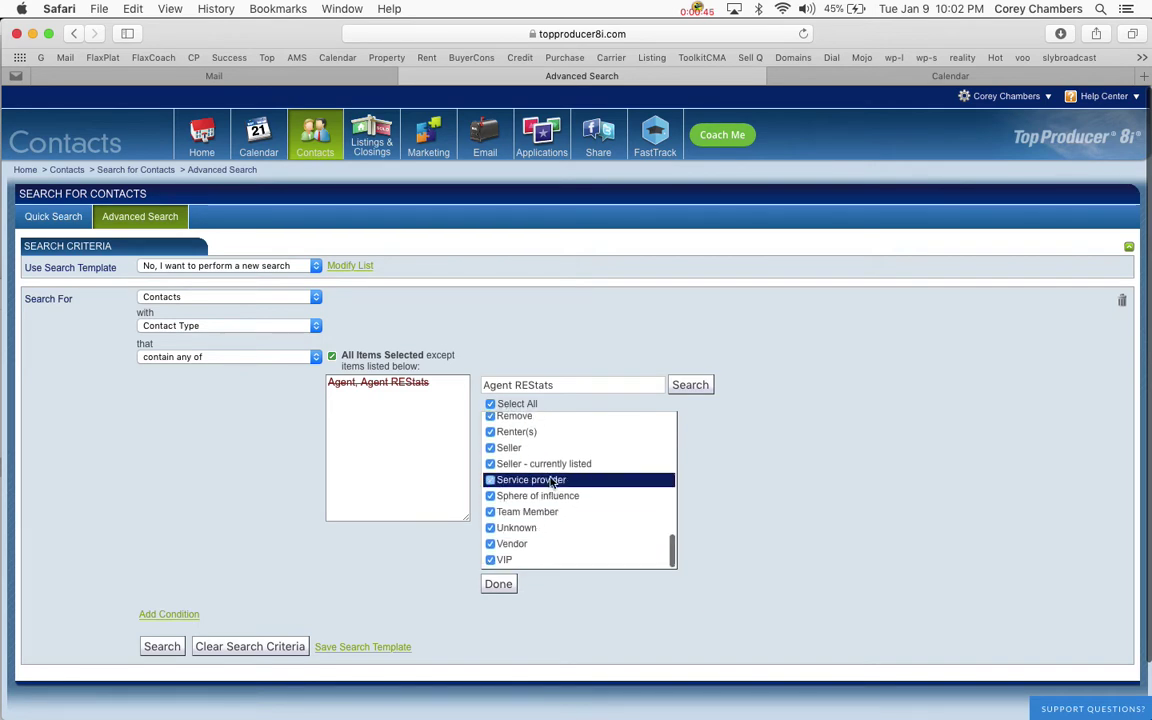
scroll(545, 500, up, 10)
scroll(545, 510, down, 1)
scroll(545, 520, down, 3)
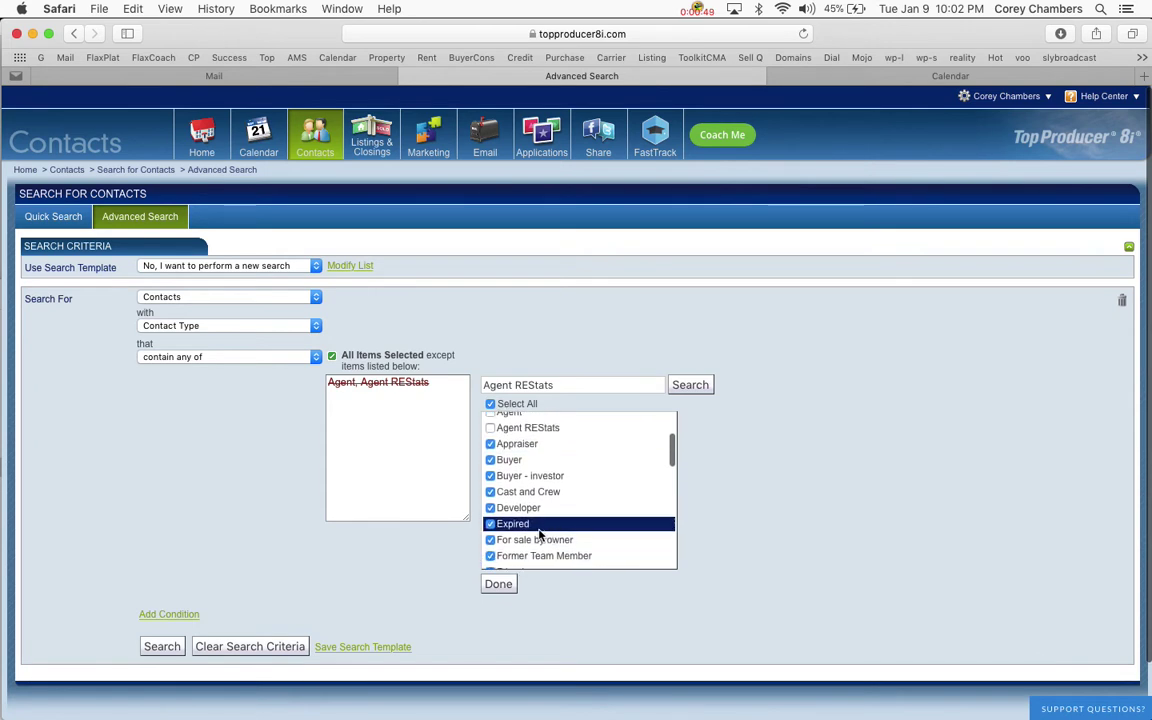
scroll(525, 540, down, 2)
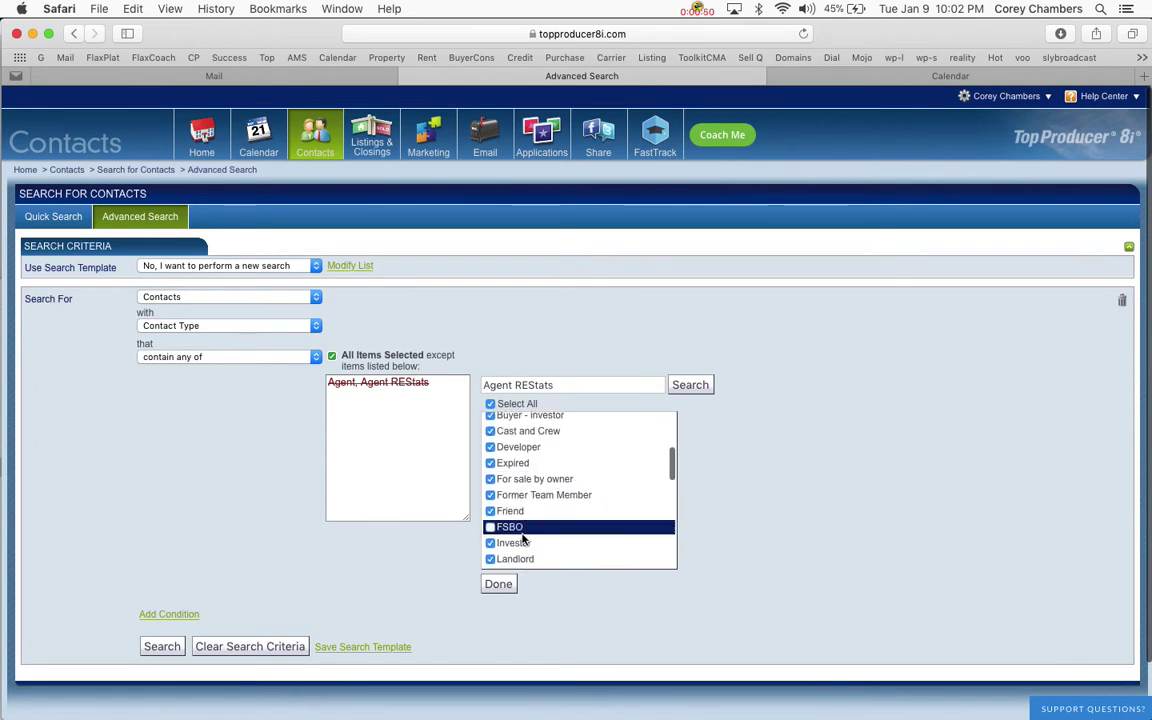
click(515, 464)
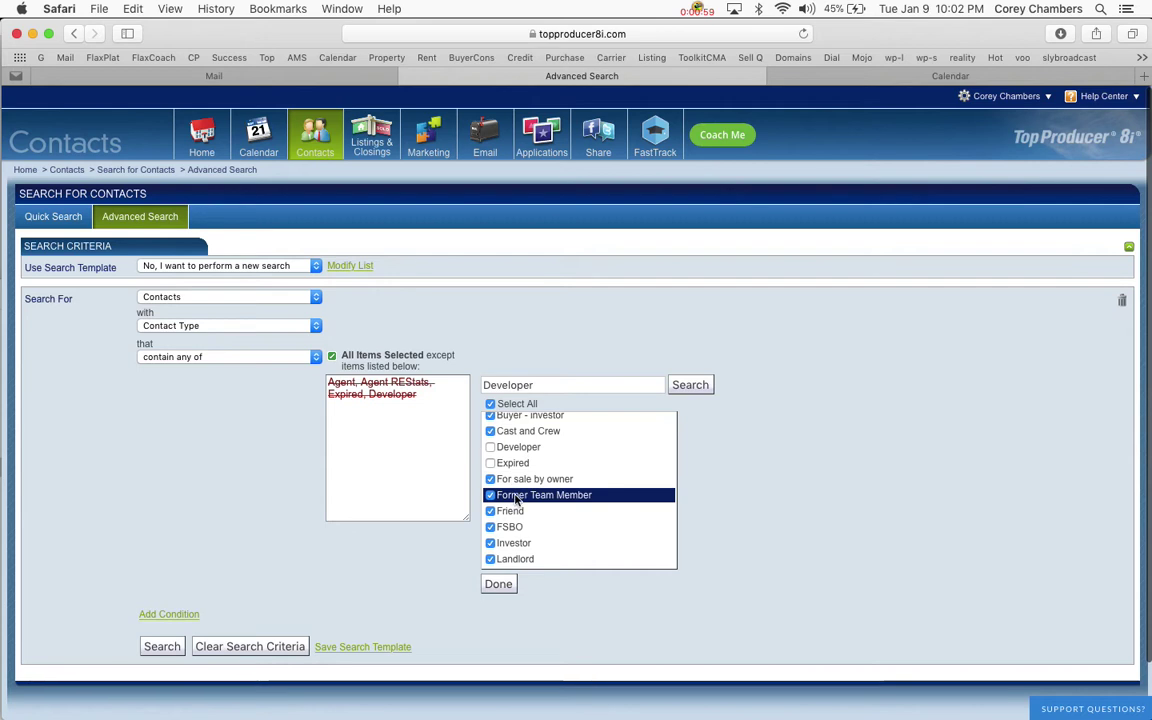
click(517, 499)
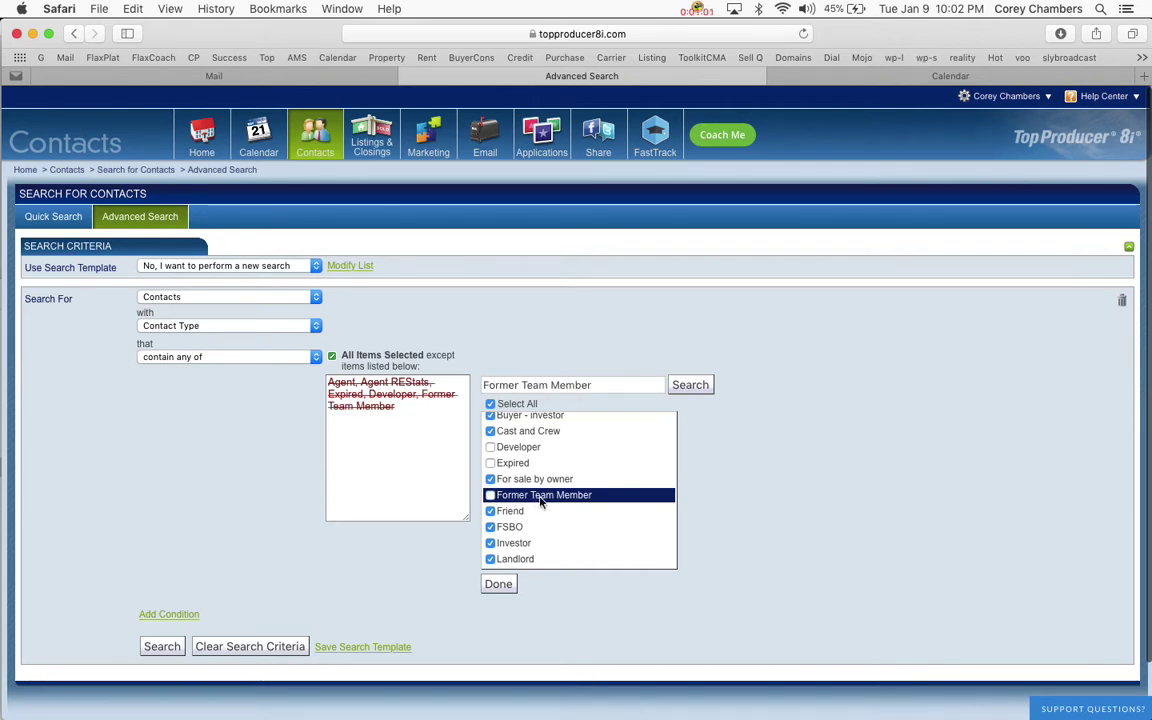
Step: Exclude the contact types Add New Value, Lawyer, Loan rep, Location Scout and Loft Wars from the selection
scroll(530, 541, up, 5)
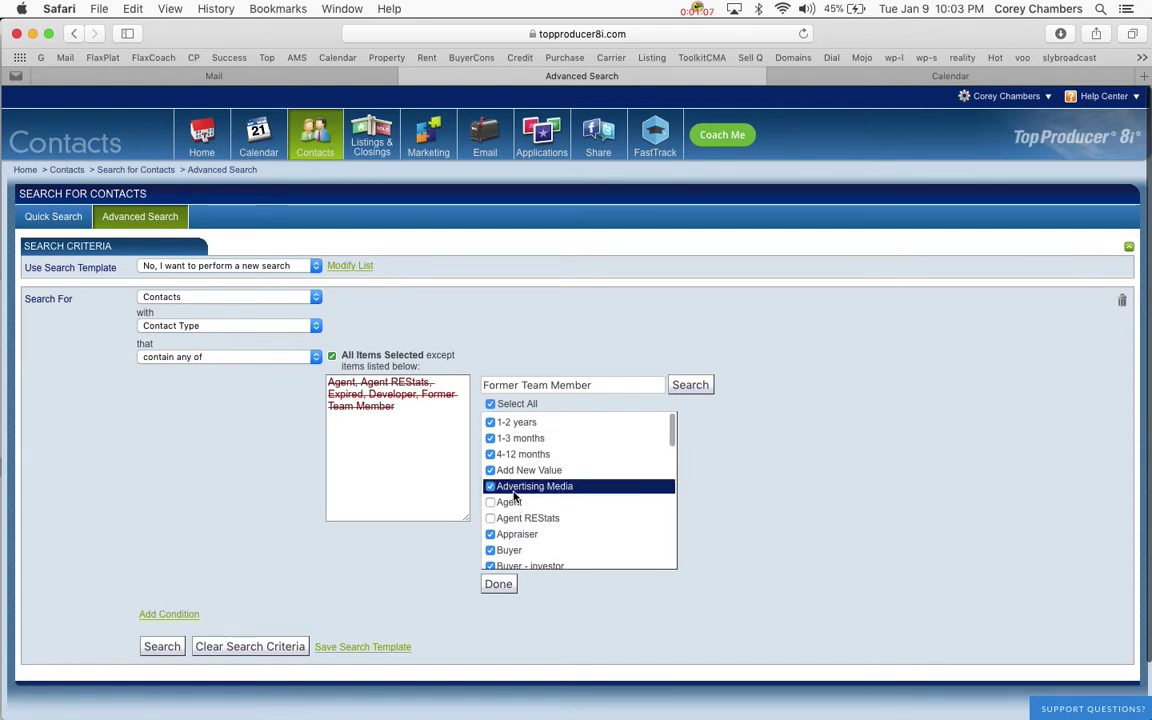
click(510, 475)
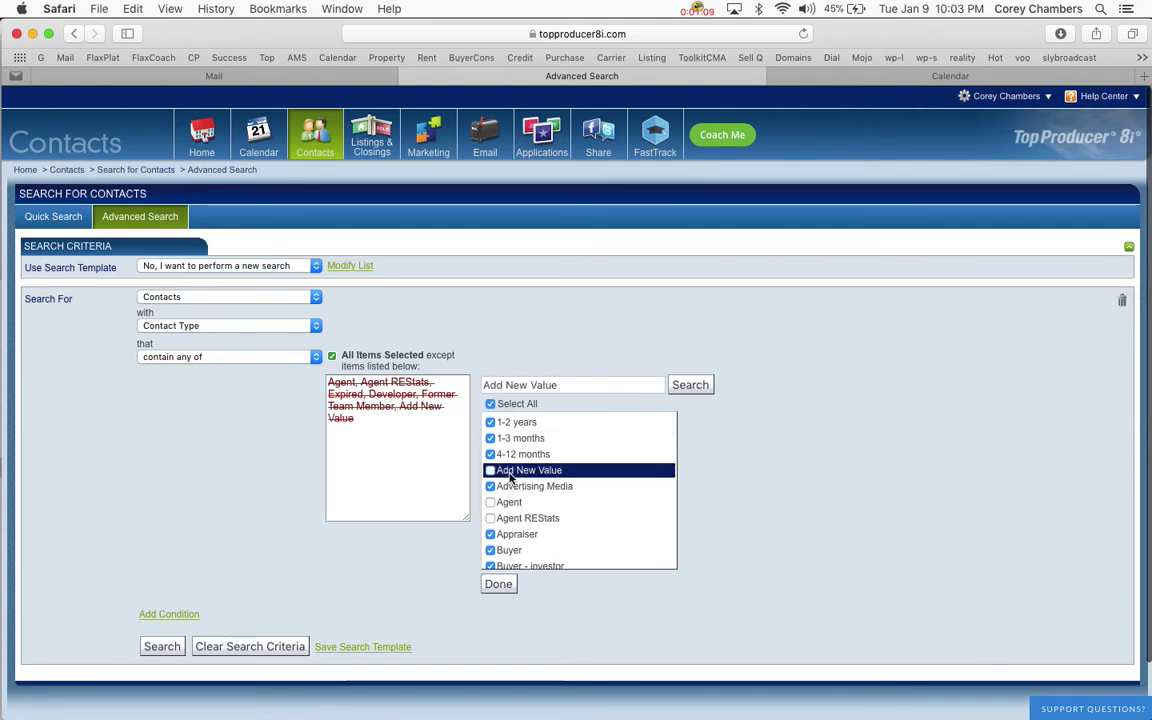
scroll(538, 528, down, 1)
scroll(538, 528, down, 5)
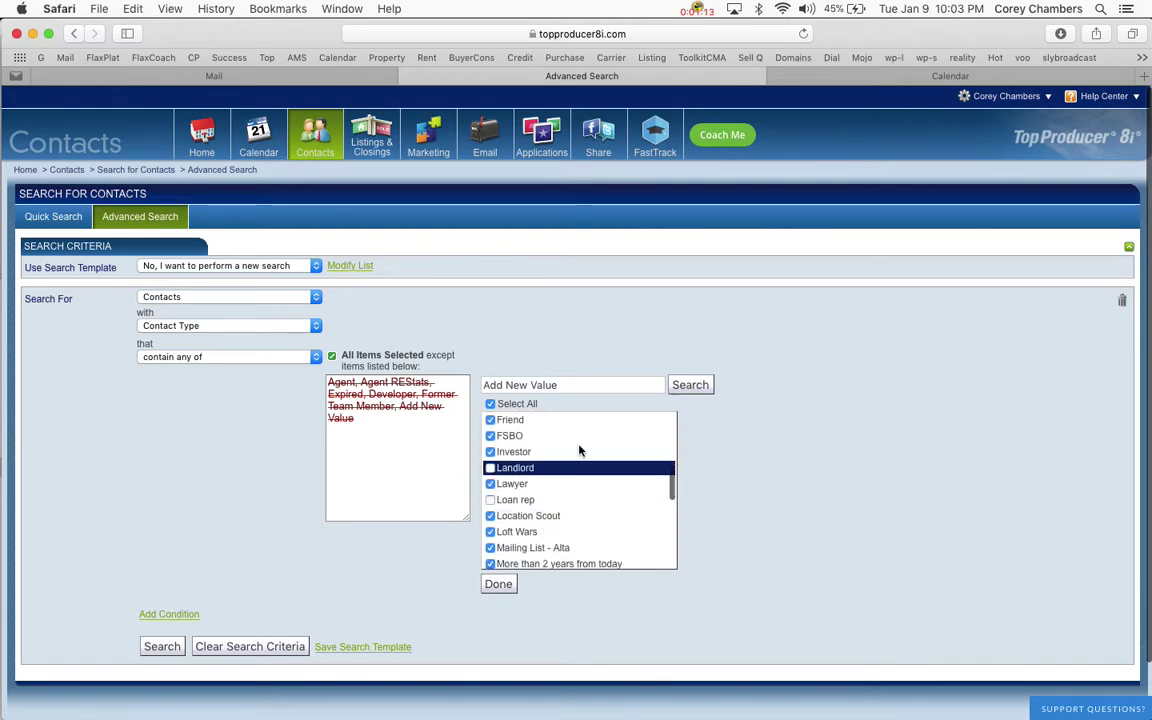
scroll(530, 470, down, 1)
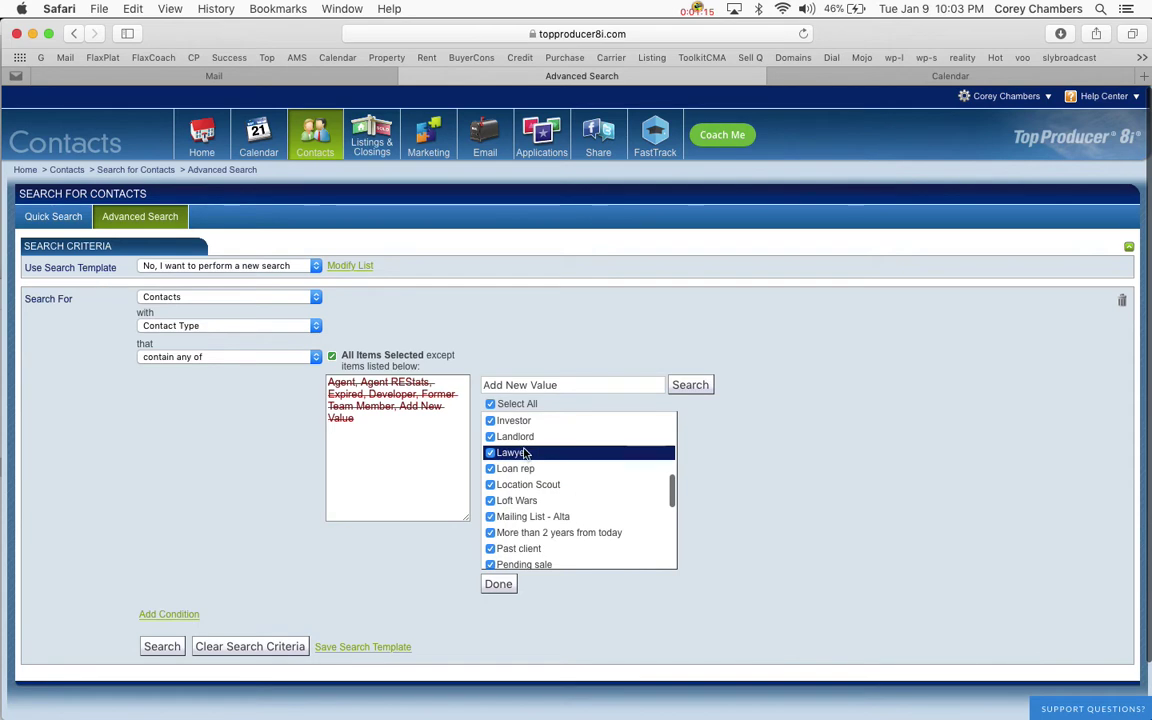
click(526, 454)
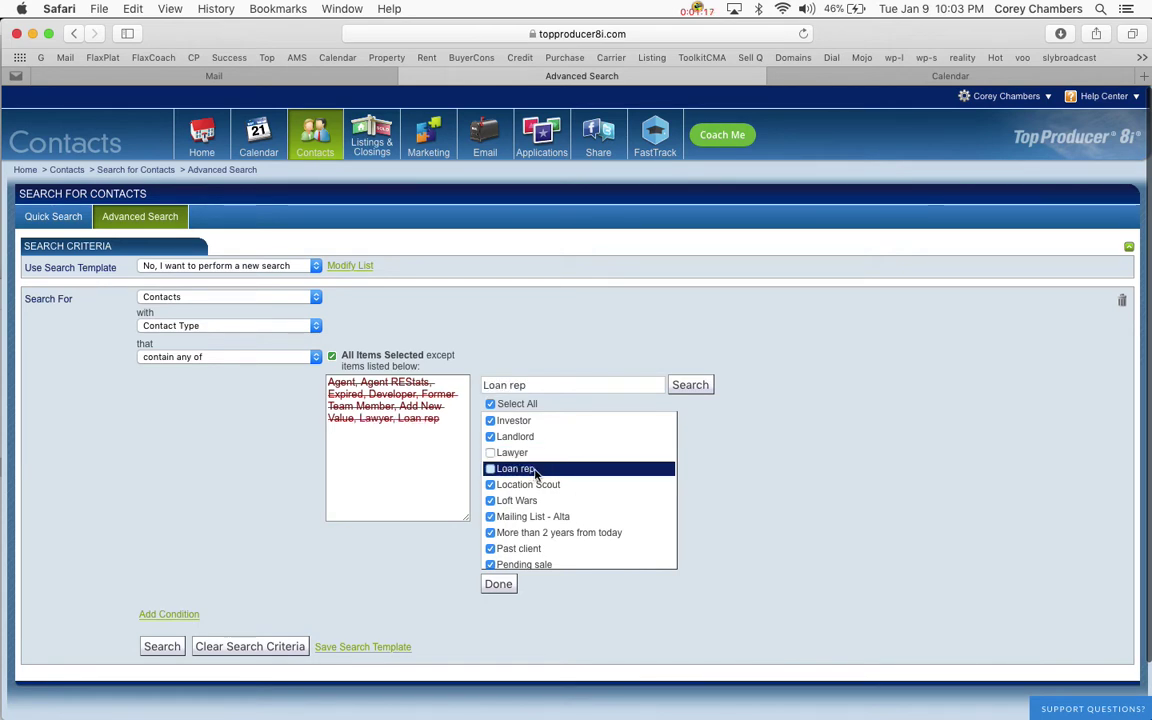
click(526, 488)
scroll(527, 500, down, 1)
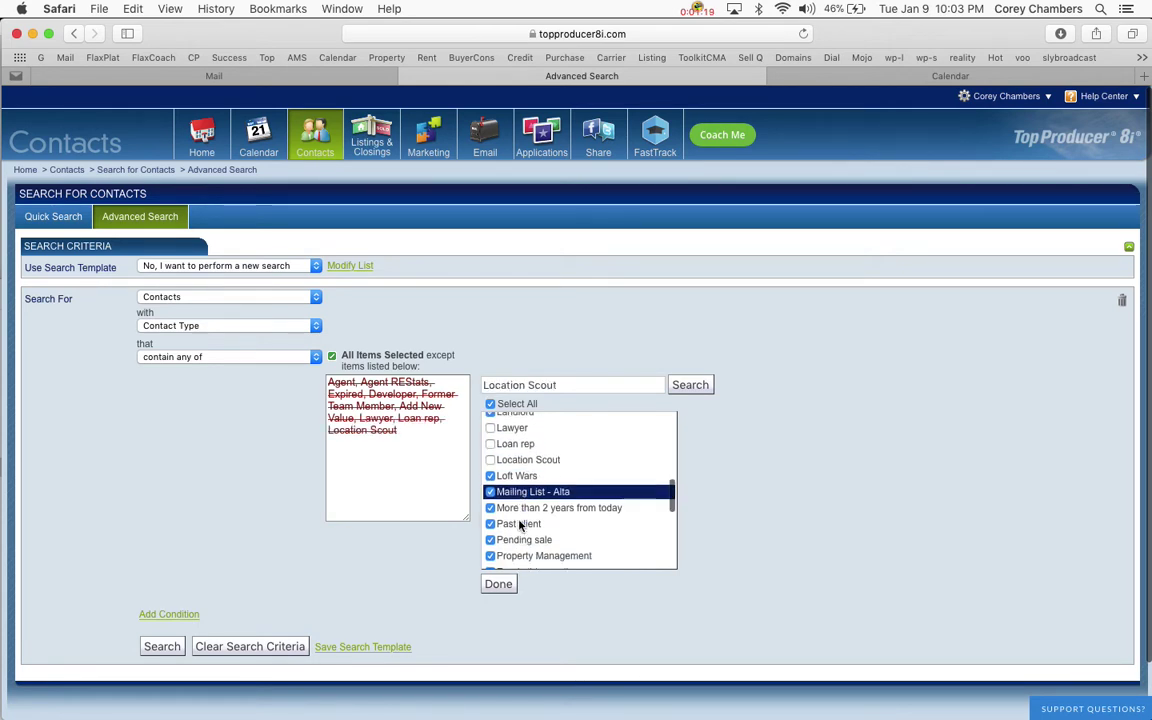
click(526, 478)
Step: Exclude the contact types Property Management, Redx and Redx171022 from the selection
scroll(530, 490, down, 4)
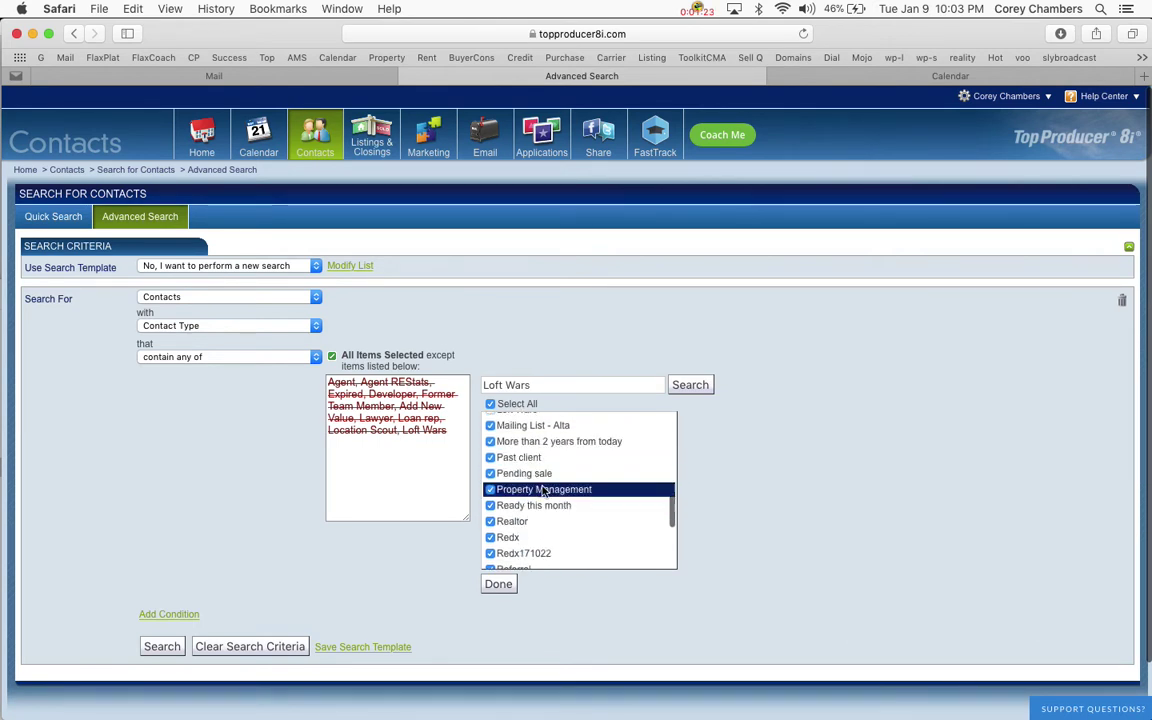
scroll(550, 515, down, 2)
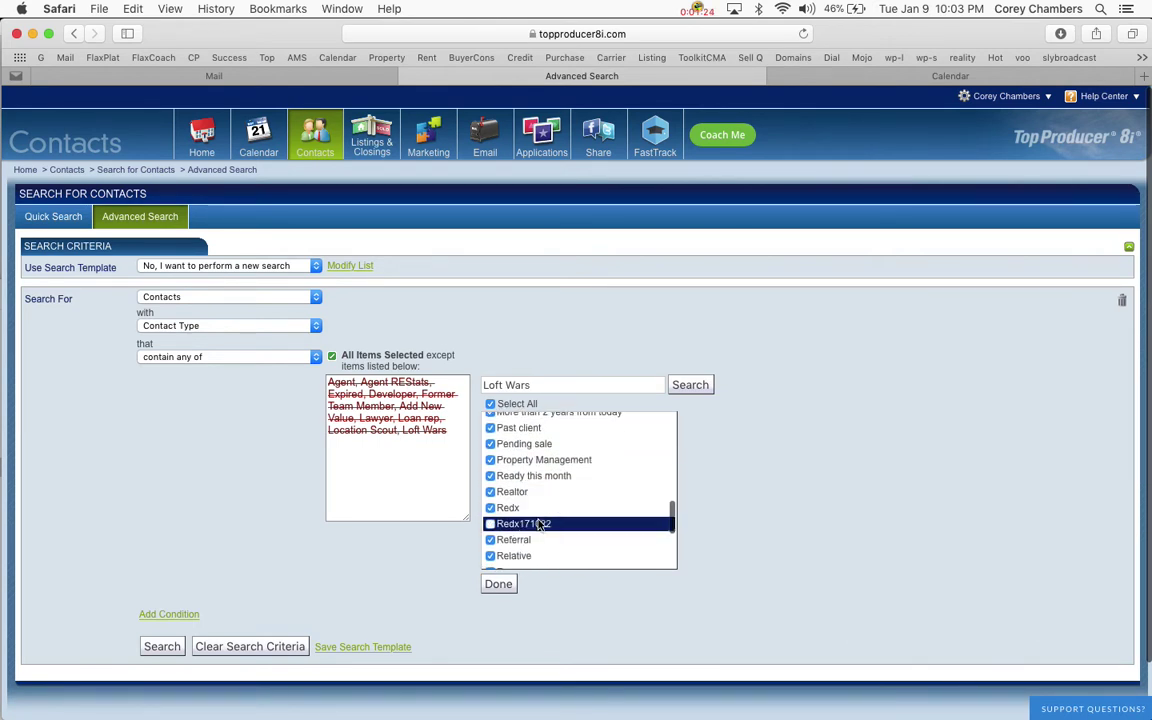
click(541, 461)
scroll(518, 473, down, 4)
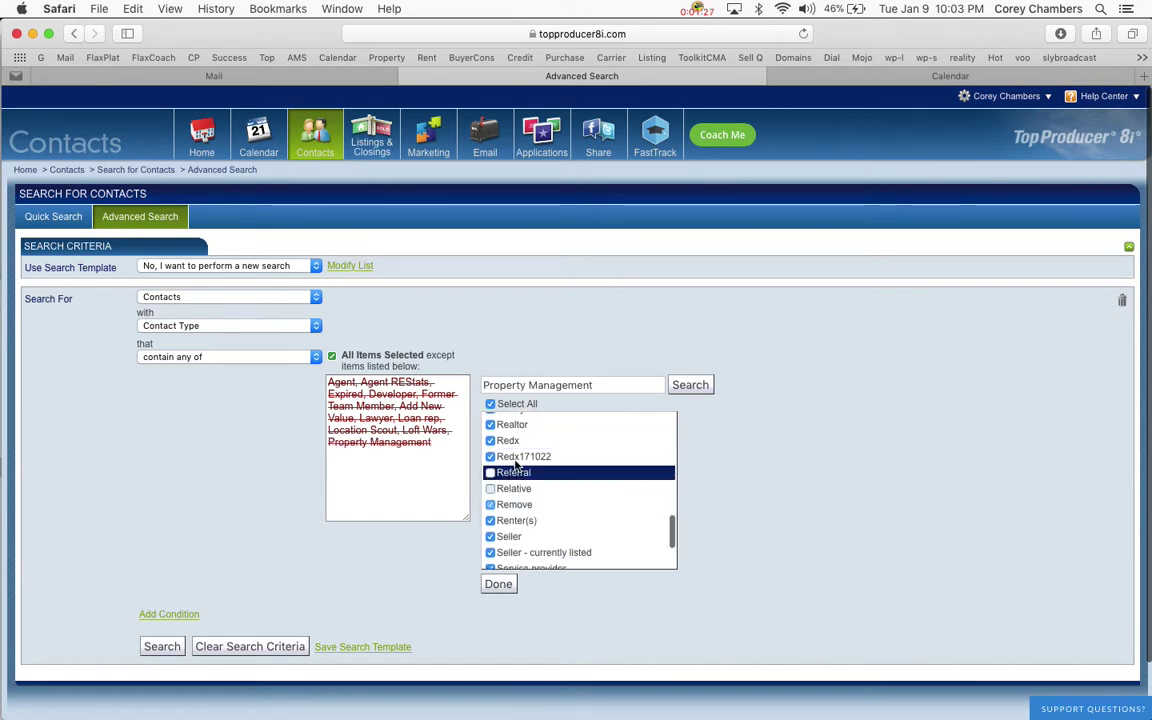
click(512, 457)
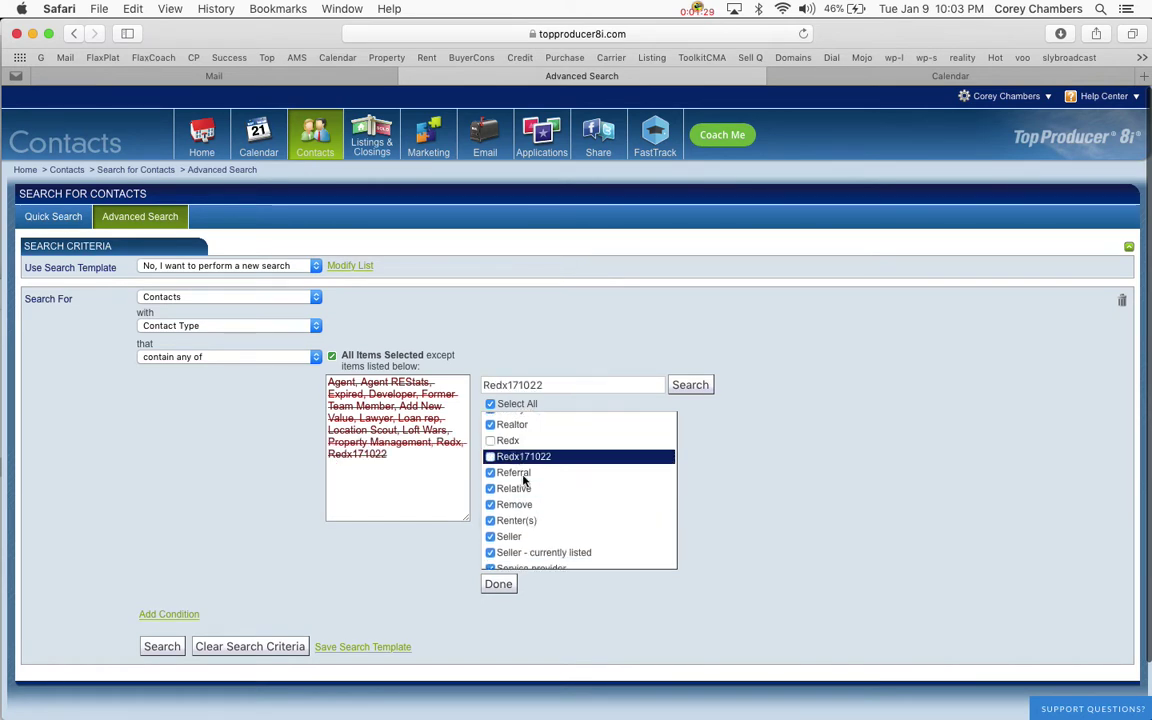
Step: Exclude the contact types Remove, Renter(s), Service provider, Unknown and Vendor from the selection
scroll(521, 470, down, 4)
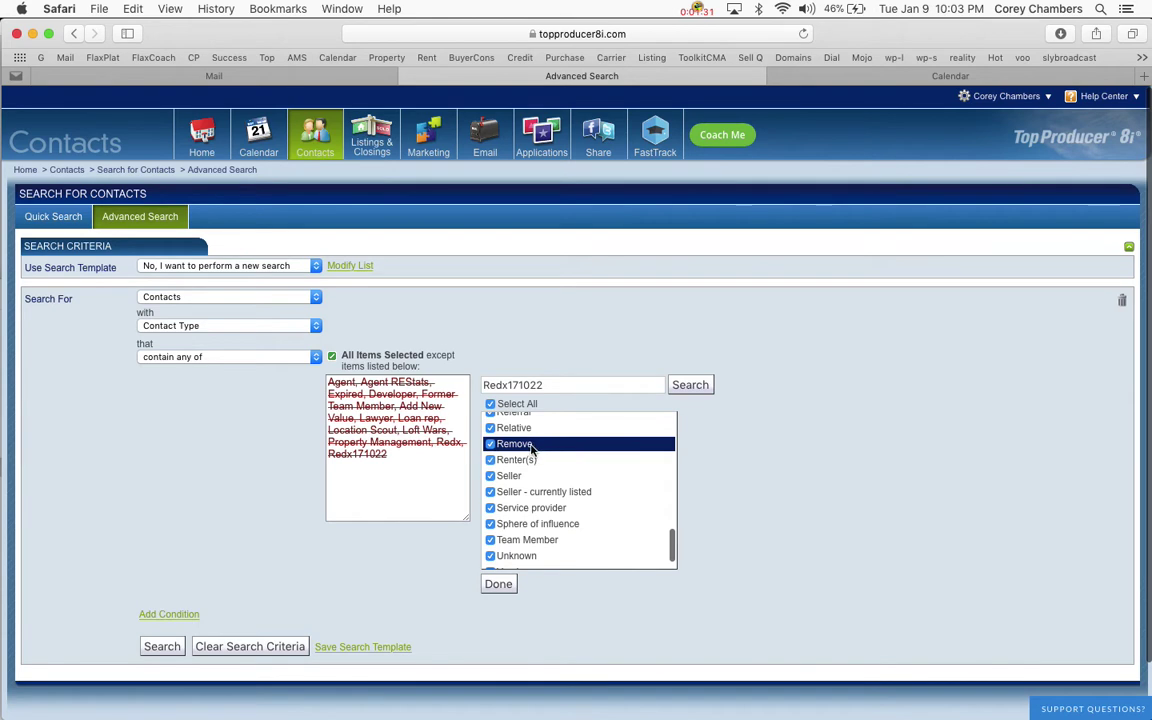
click(524, 446)
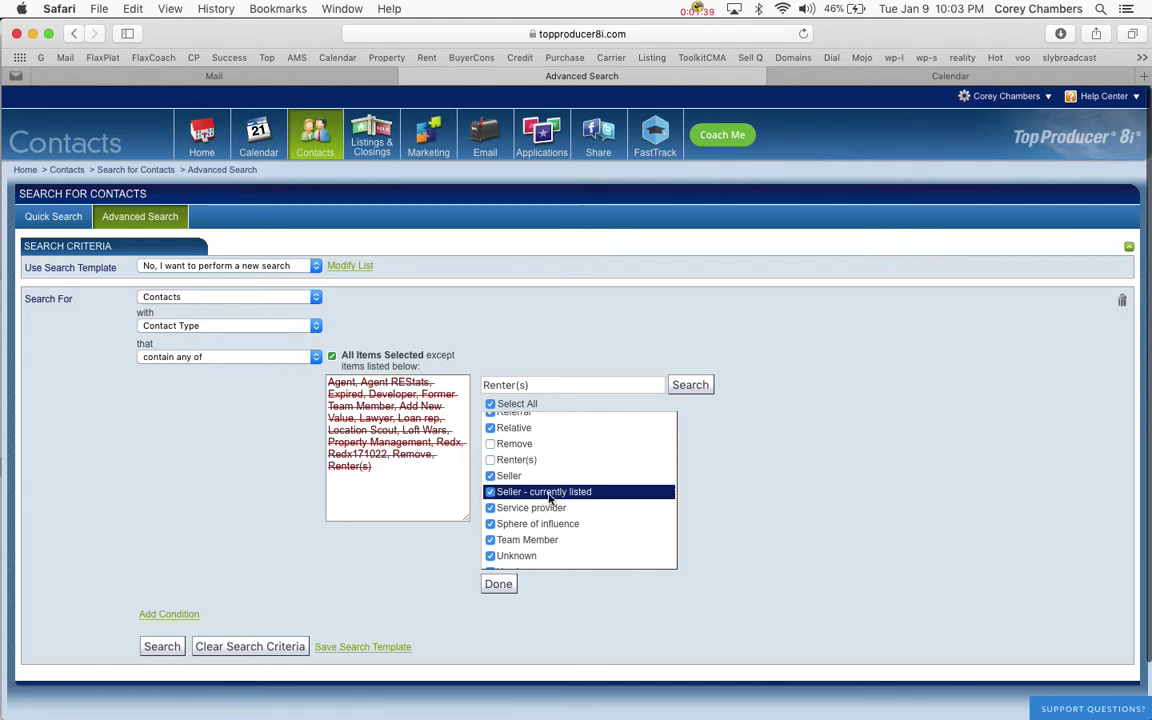
scroll(553, 481, down, 2)
click(547, 447)
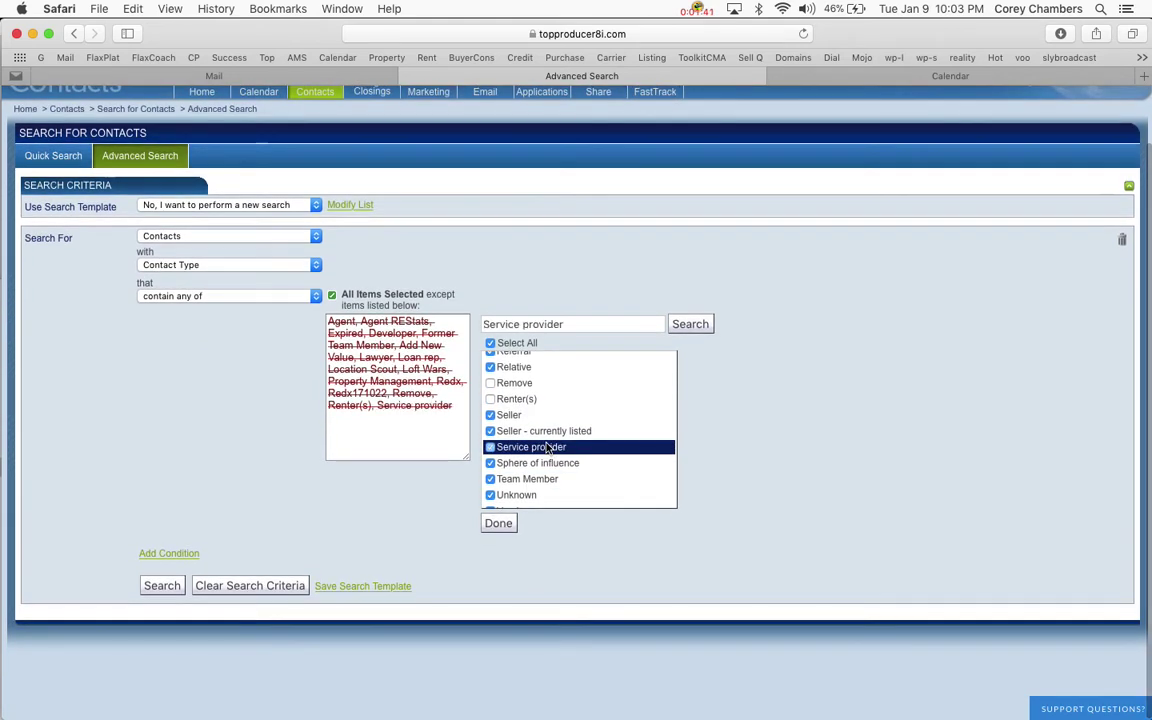
click(519, 497)
scroll(534, 485, down, 2)
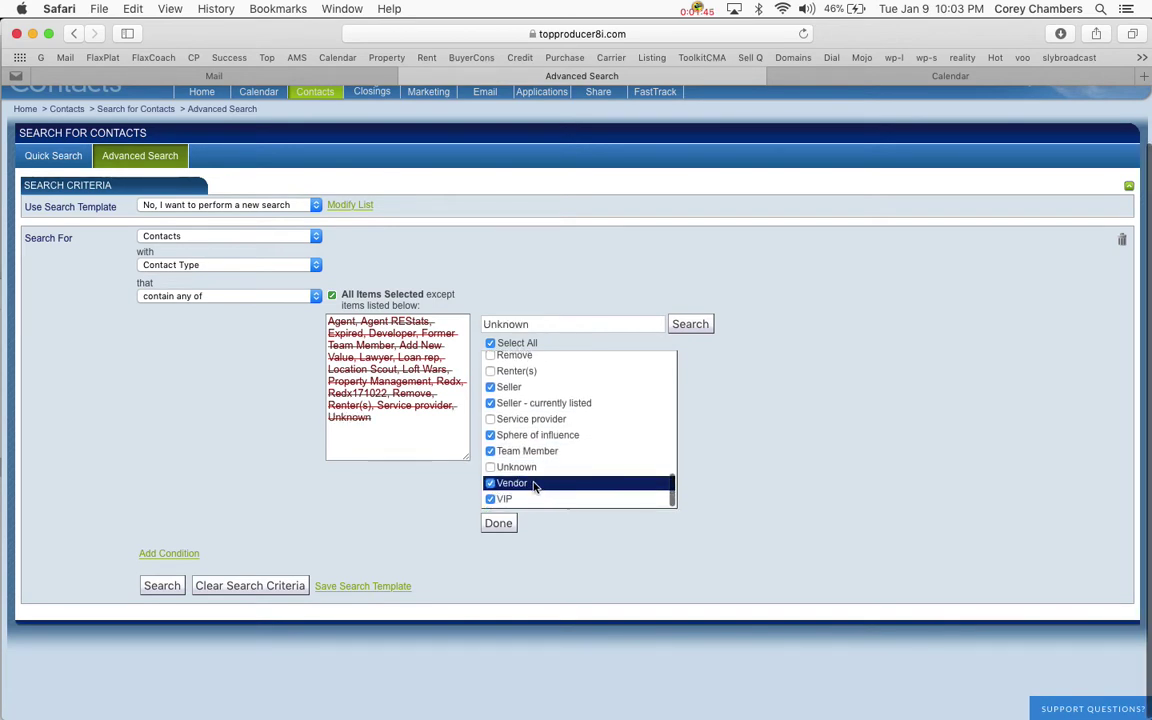
click(531, 485)
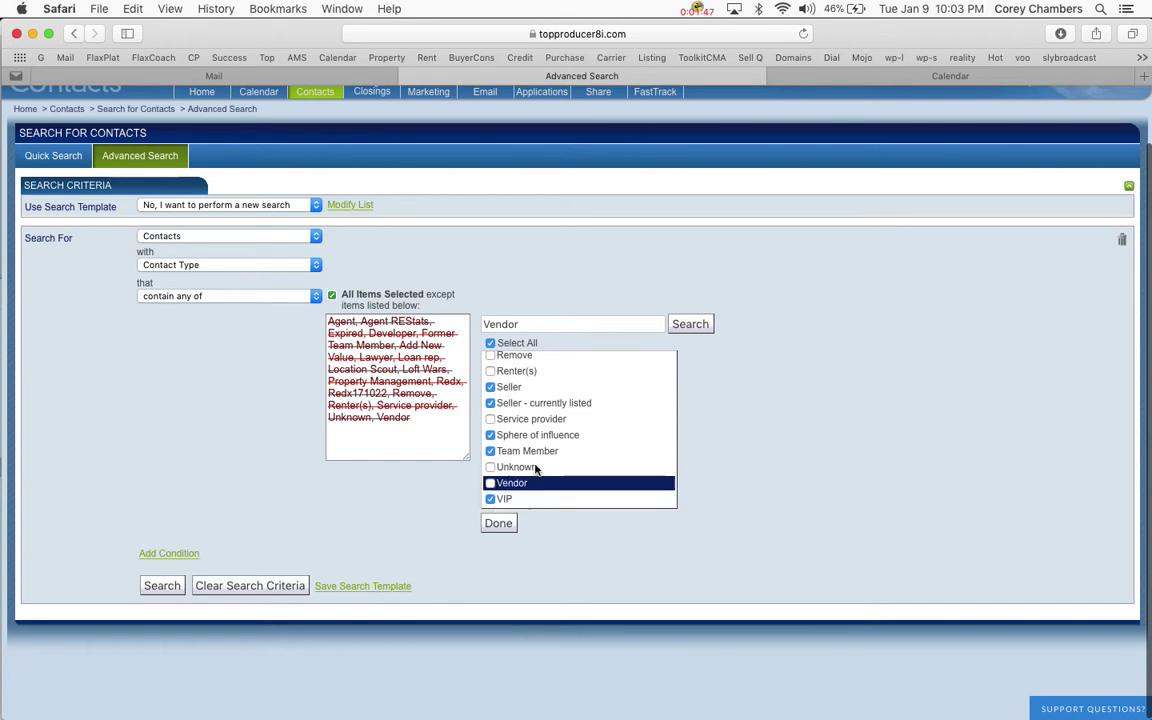
Step: Exclude the contact types Advertising Media and Appraiser from the selection
scroll(531, 488, up, 10)
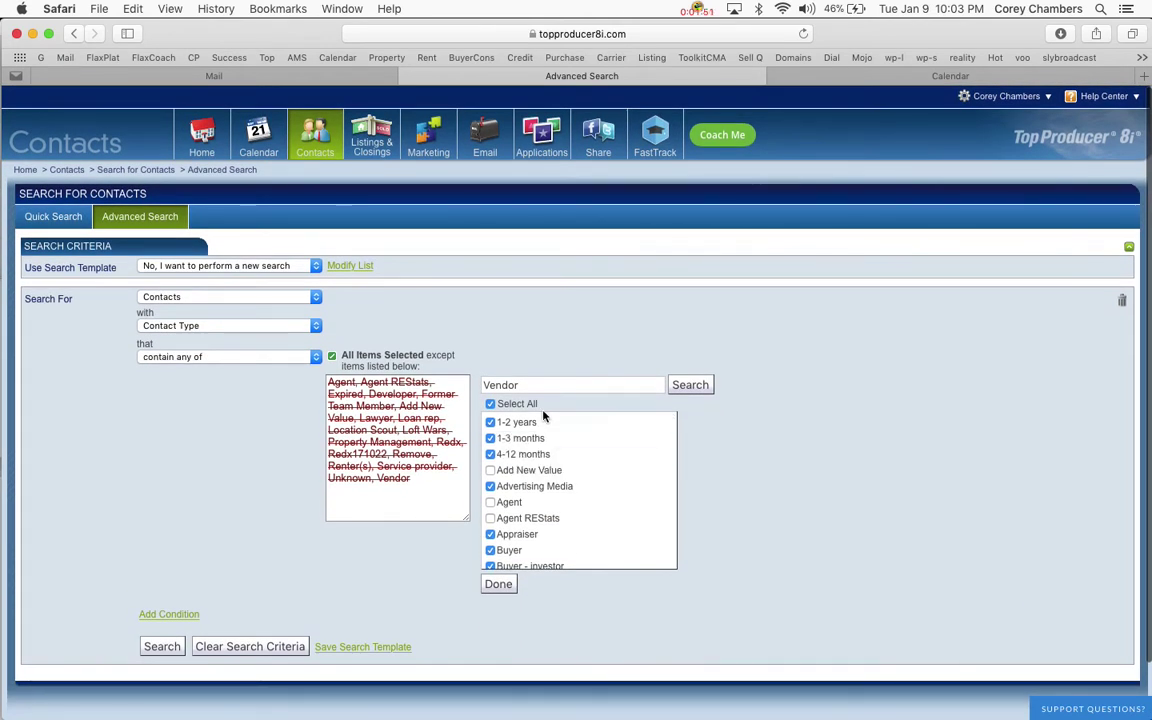
click(524, 487)
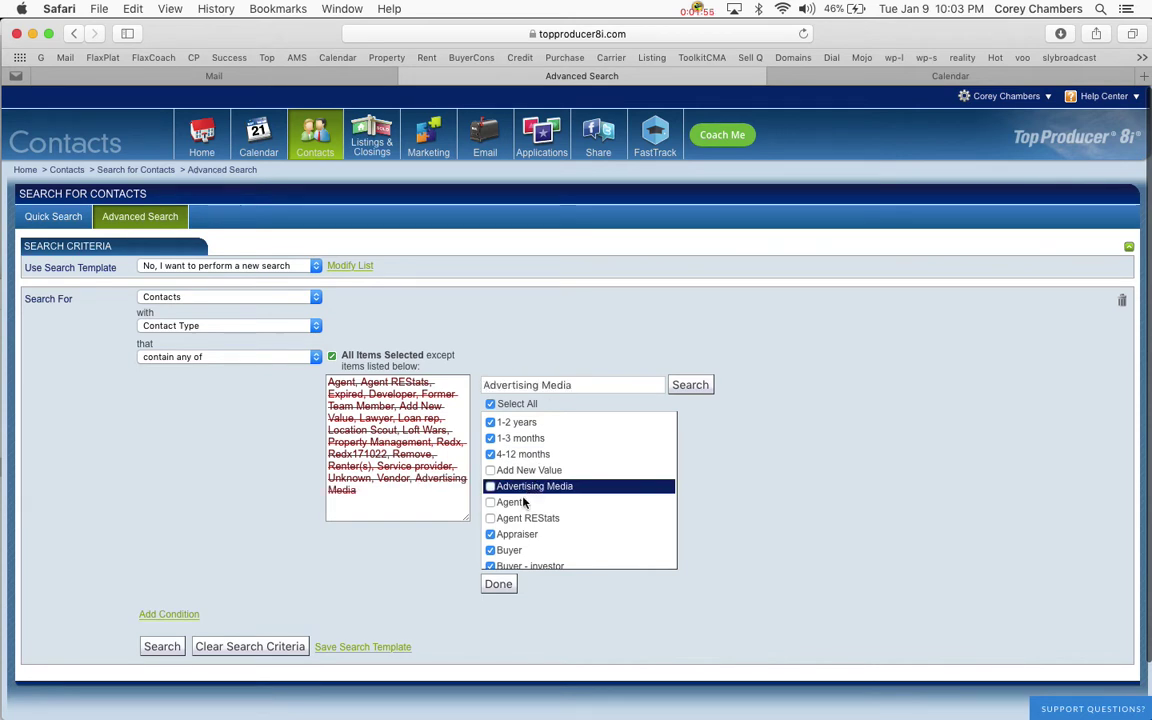
scroll(523, 460, down, 3)
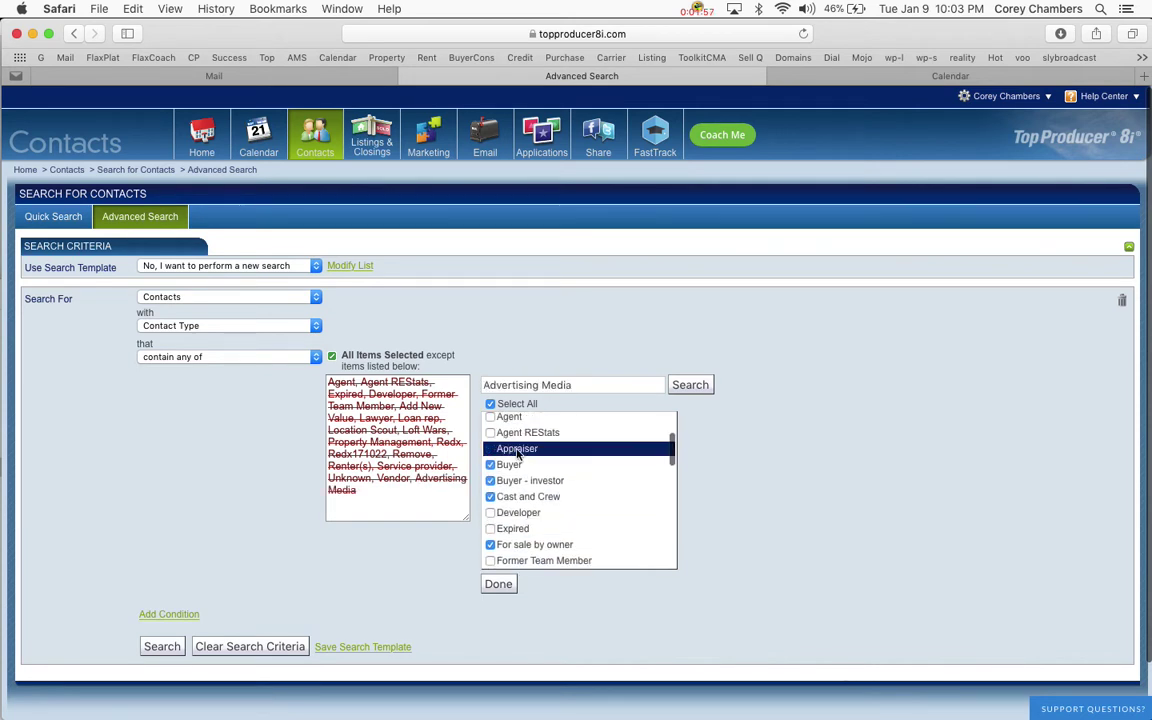
click(516, 449)
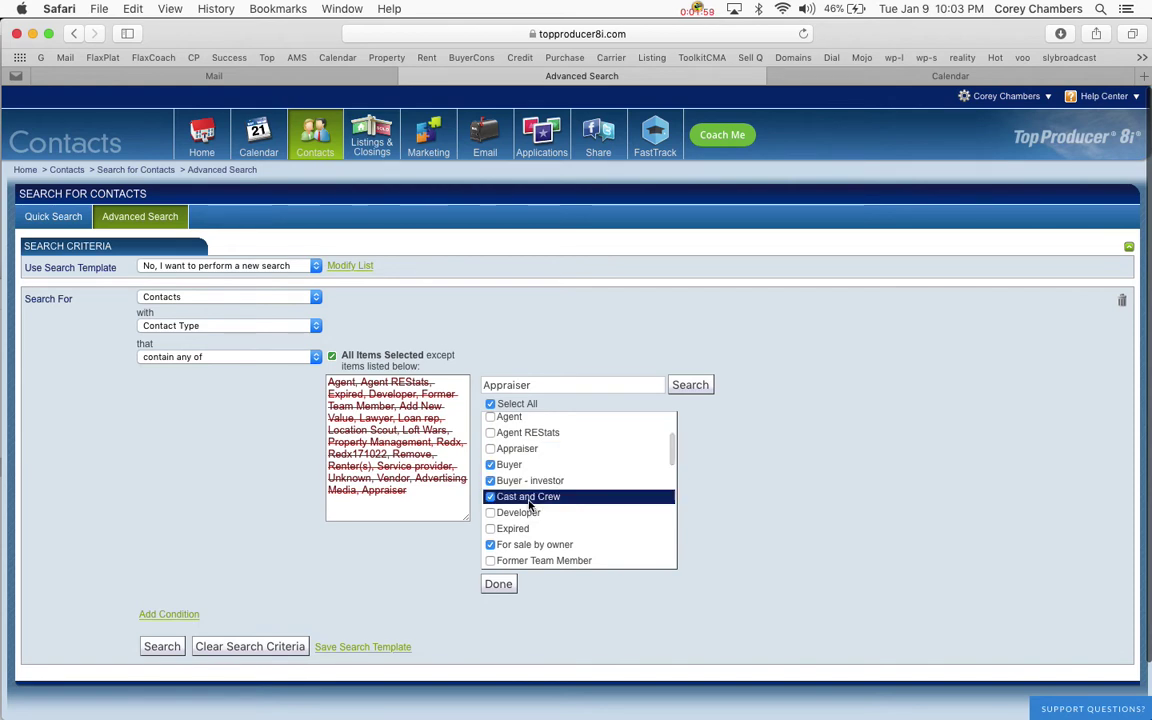
click(529, 498)
scroll(530, 500, down, 1)
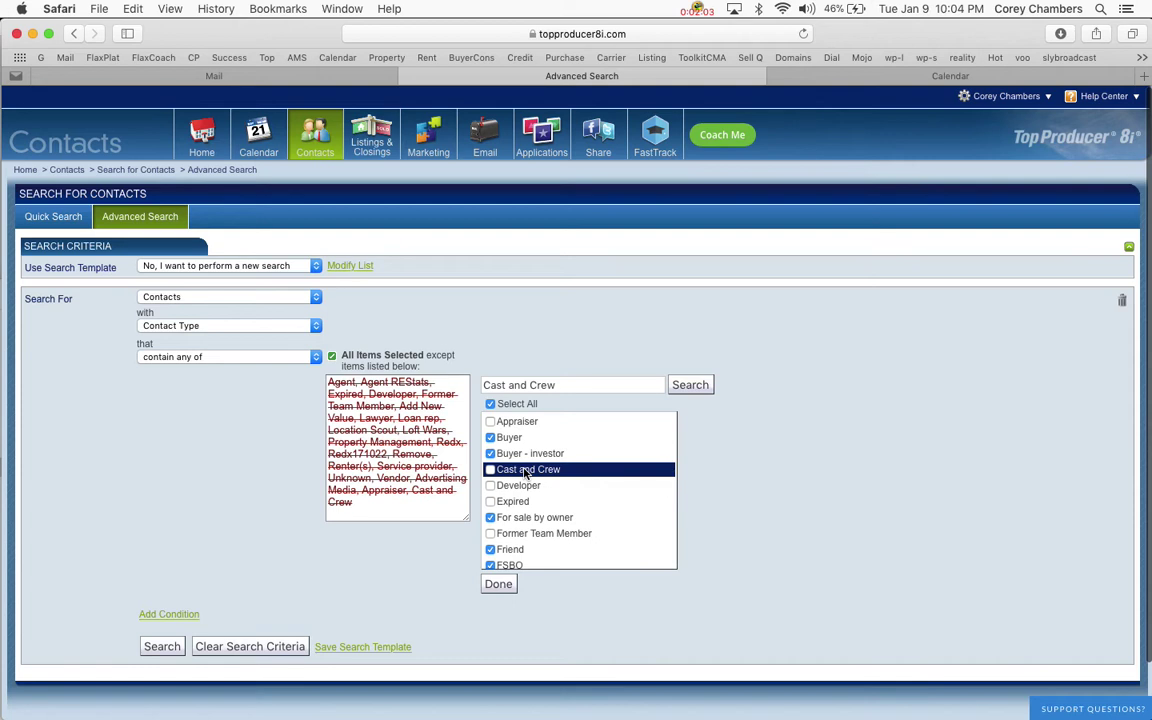
scroll(524, 495, down, 2)
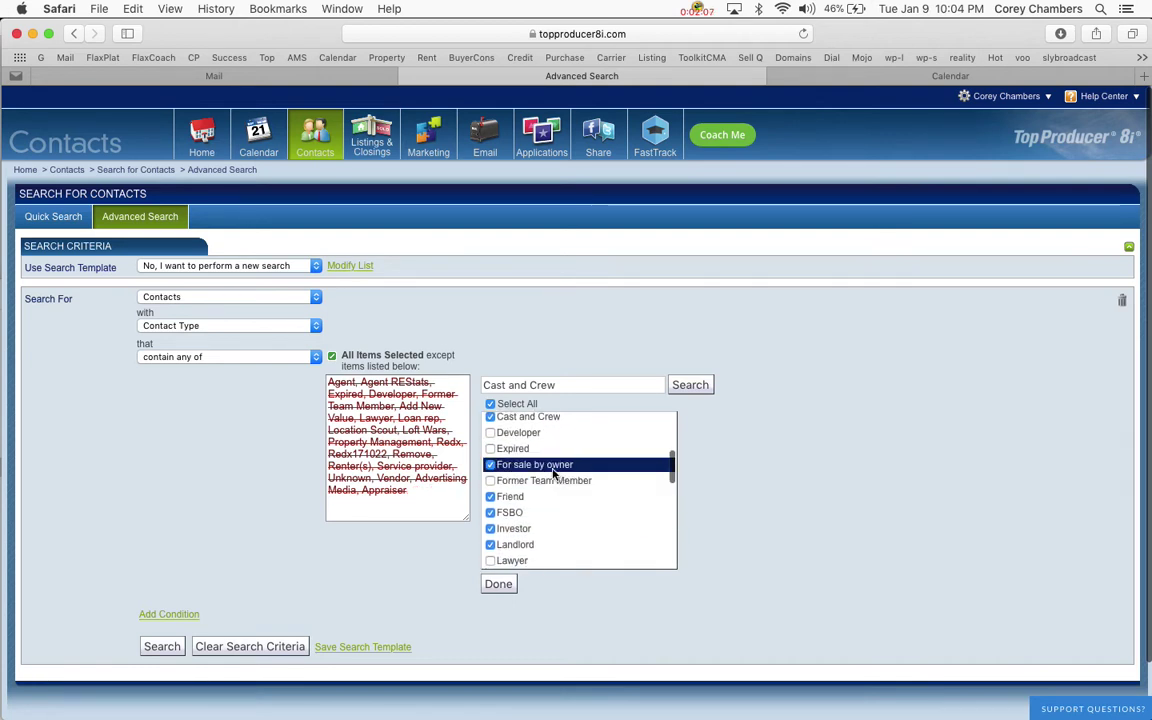
scroll(554, 470, down, 2)
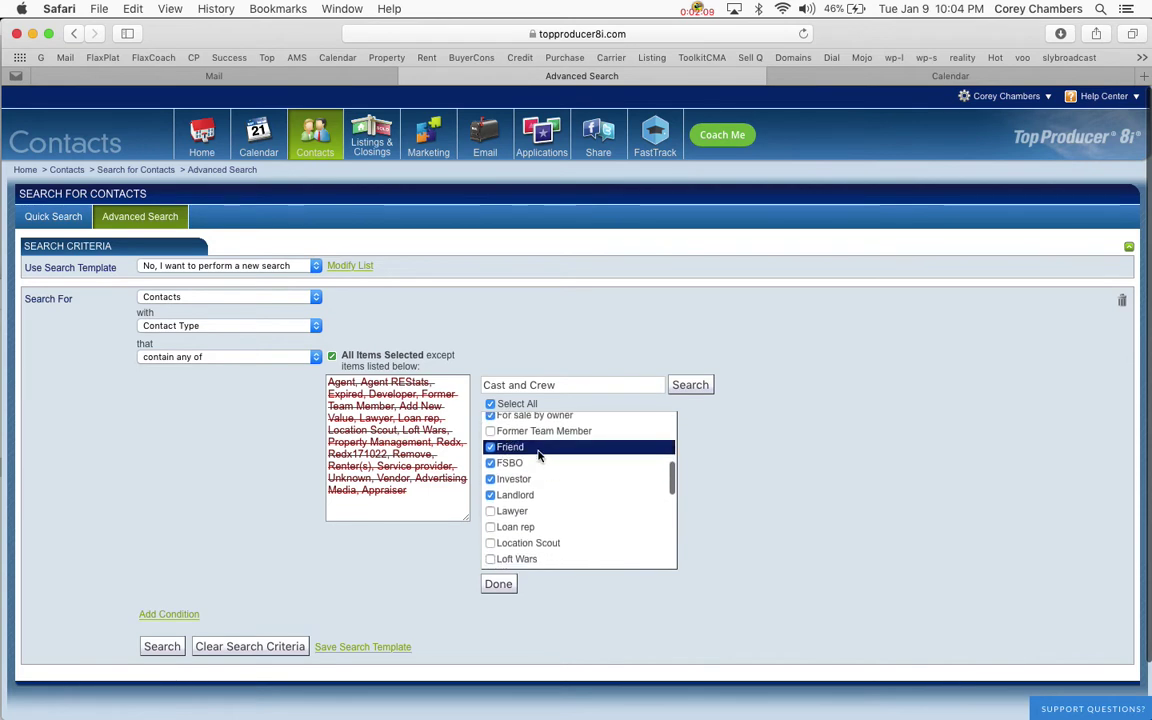
Step: Review the remaining contact types through the end of the list and finish the contact type selection
scroll(538, 455, up, 1)
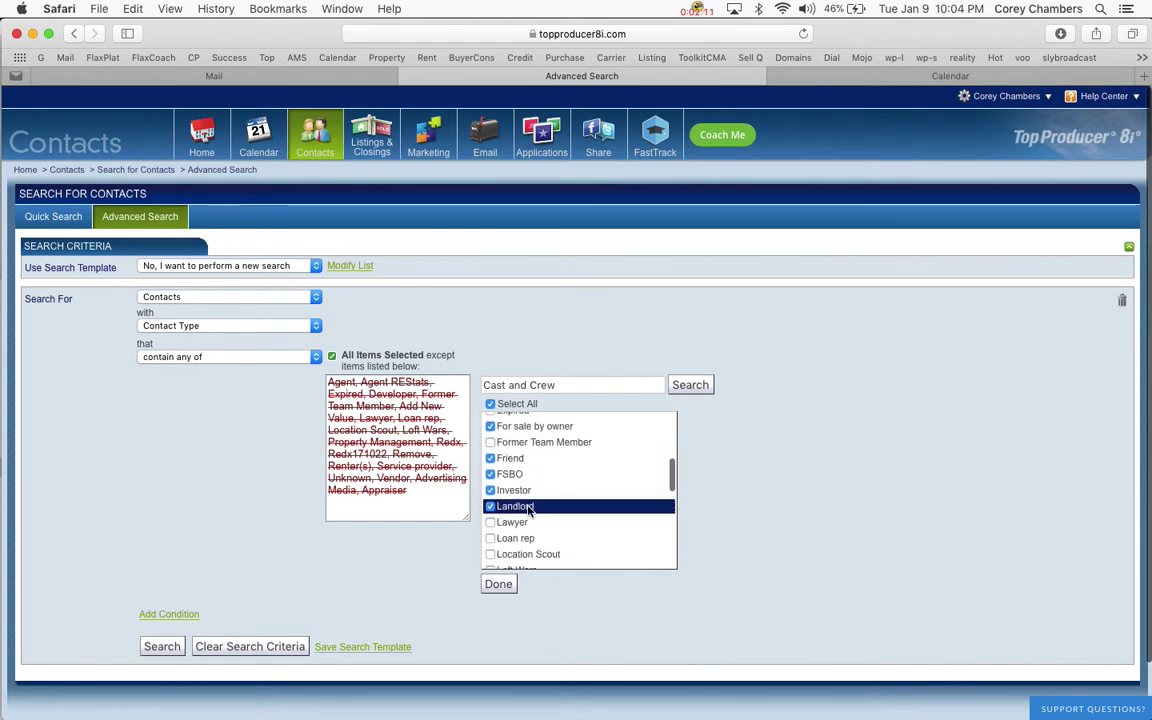
scroll(534, 498, down, 1)
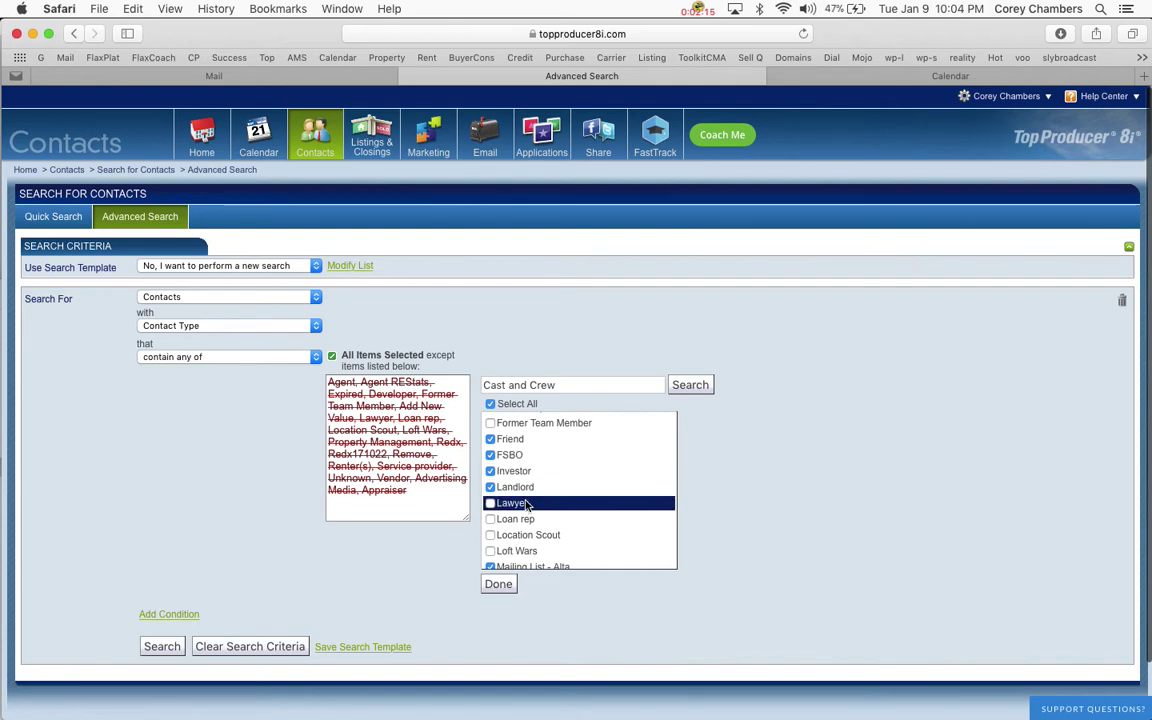
scroll(527, 515, down, 5)
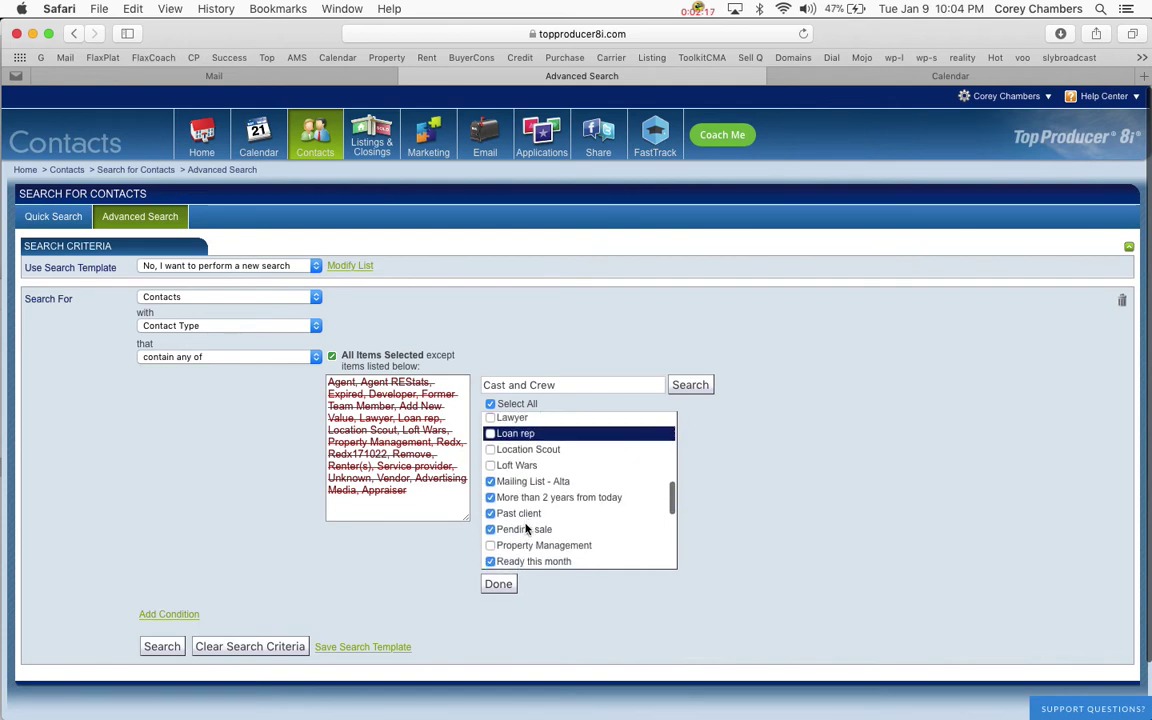
scroll(527, 528, down, 2)
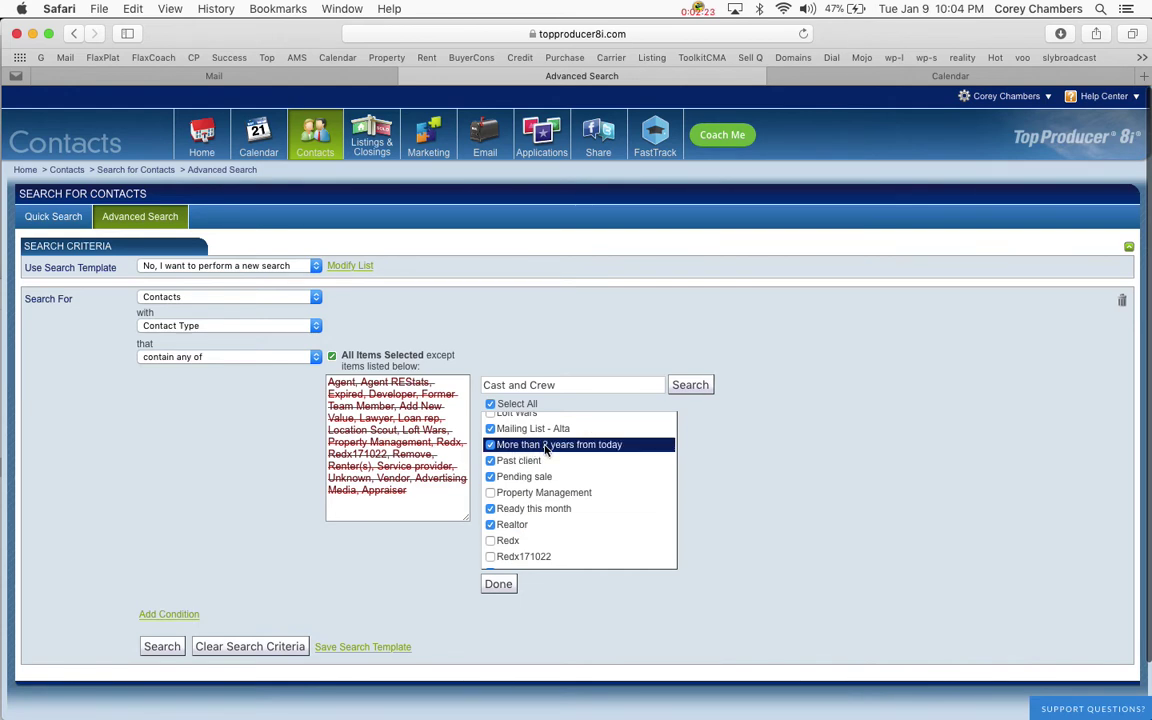
scroll(545, 460, down, 5)
scroll(535, 484, up, 2)
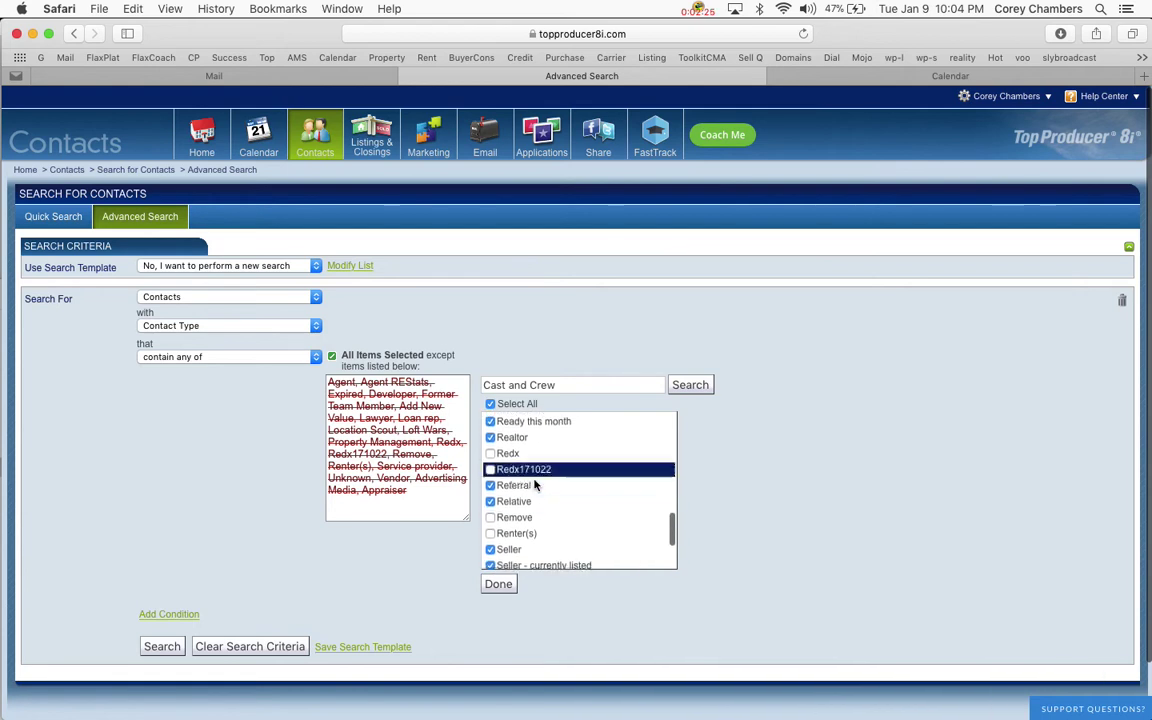
scroll(535, 484, down, 10)
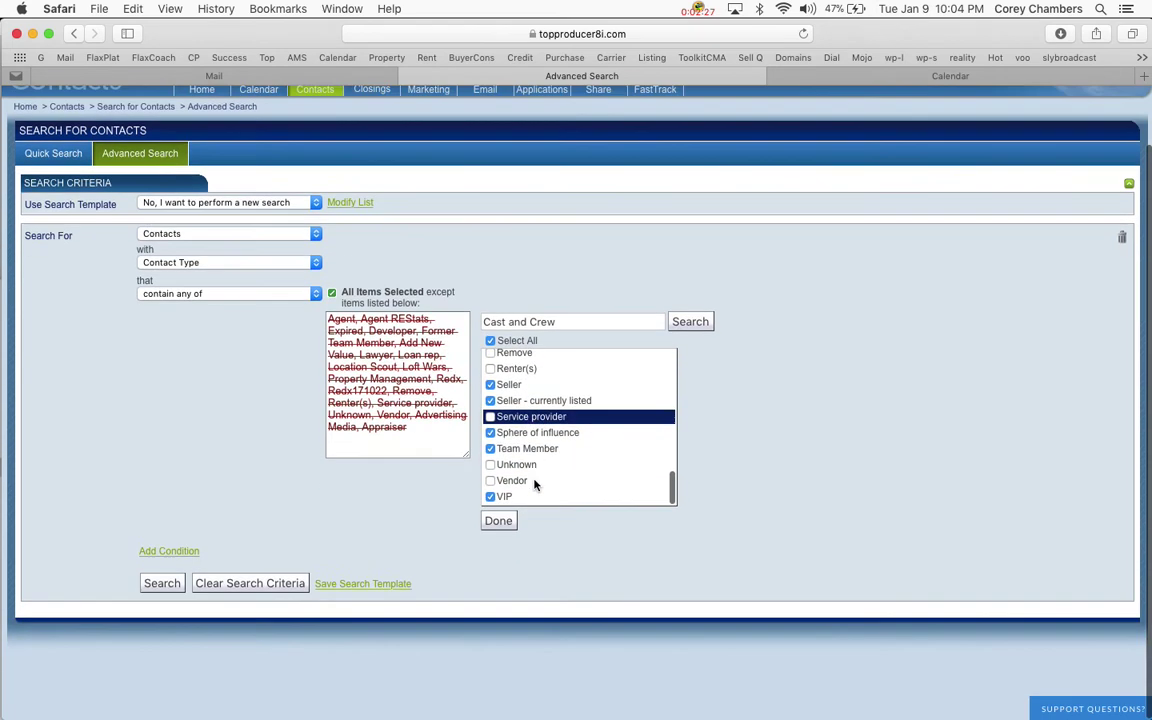
click(497, 522)
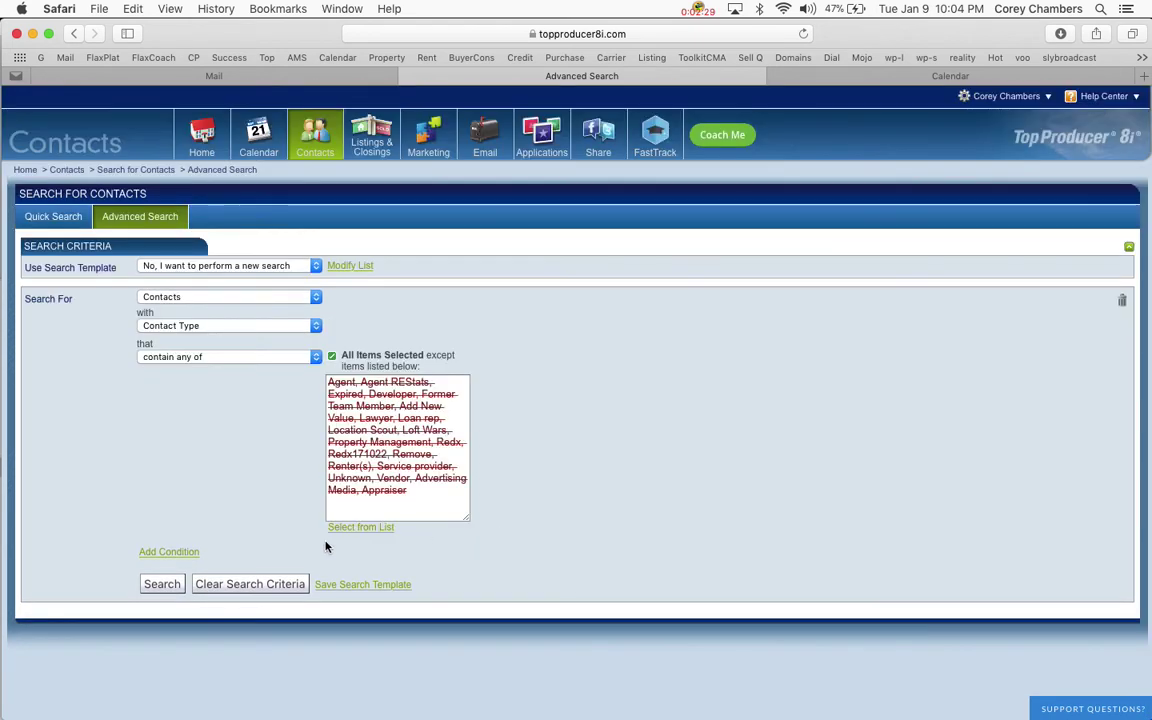
Step: Add a second search condition joined with AND that filters contacts by Contact Status
click(169, 552)
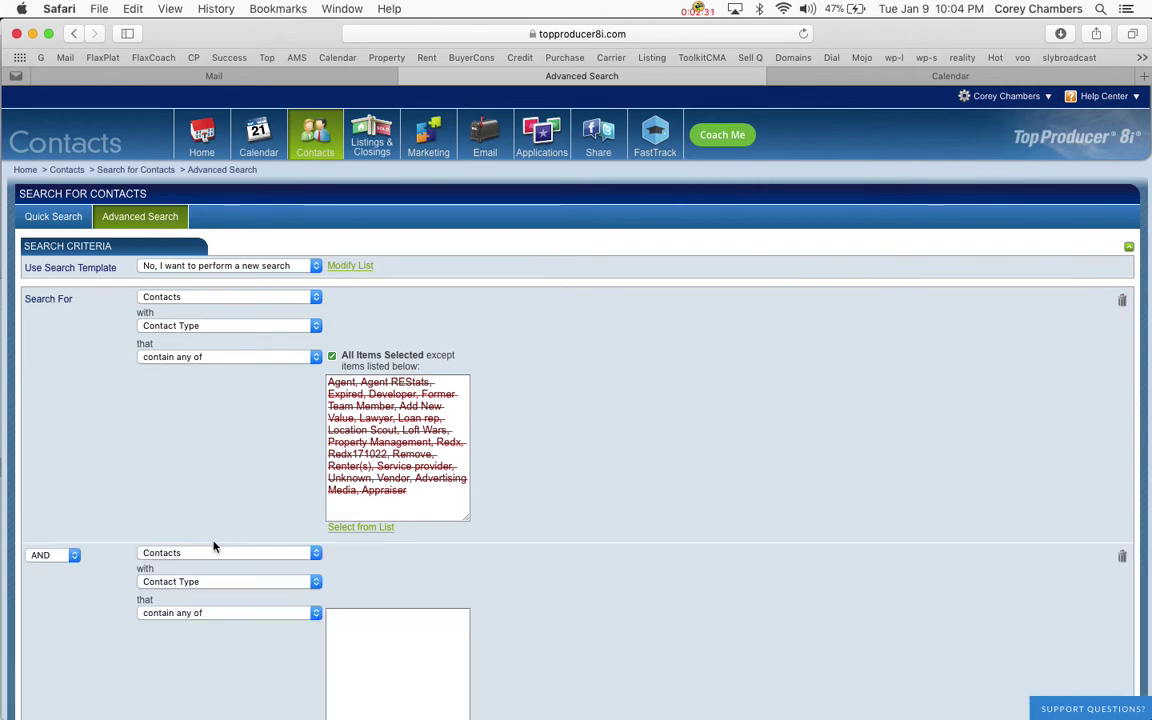
click(206, 580)
click(205, 597)
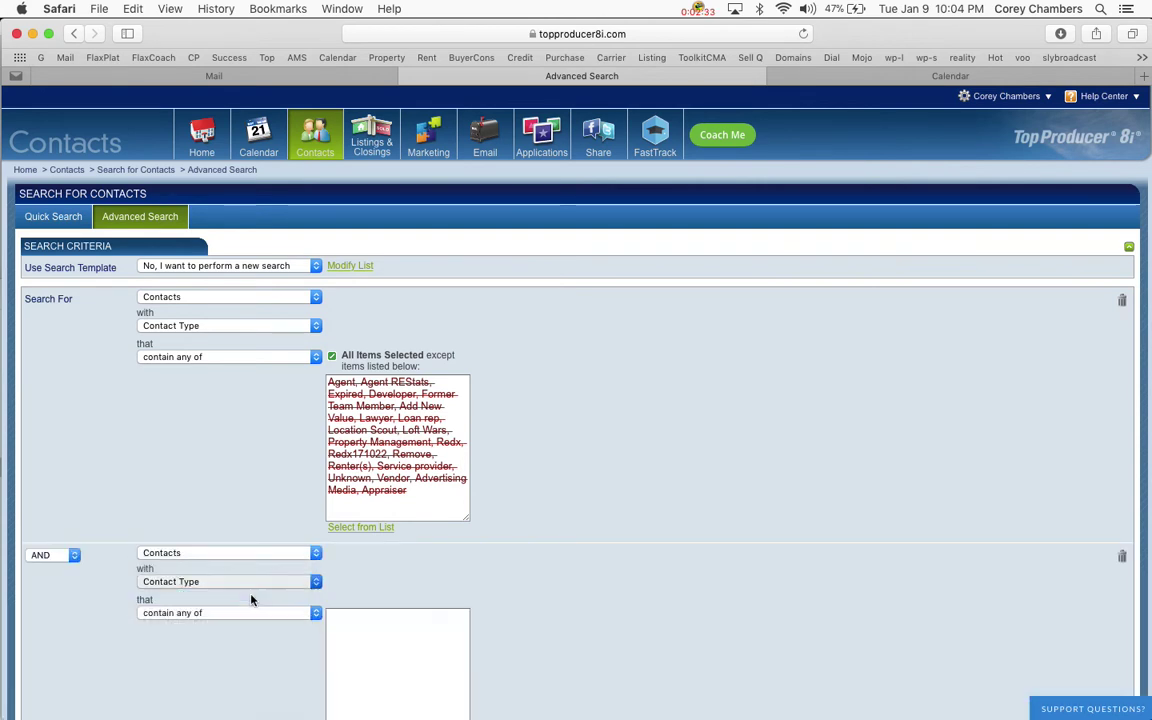
Step: Select all contact statuses except Non Client for the second condition and run the search
scroll(368, 558, down, 4)
click(363, 584)
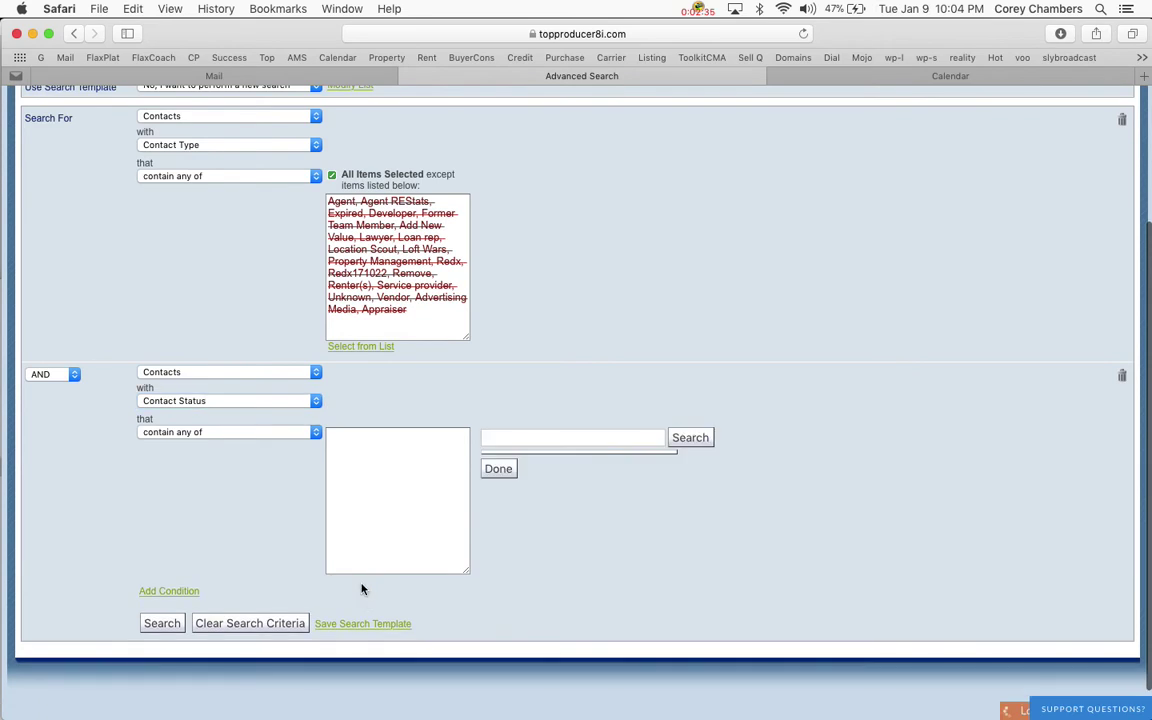
click(514, 458)
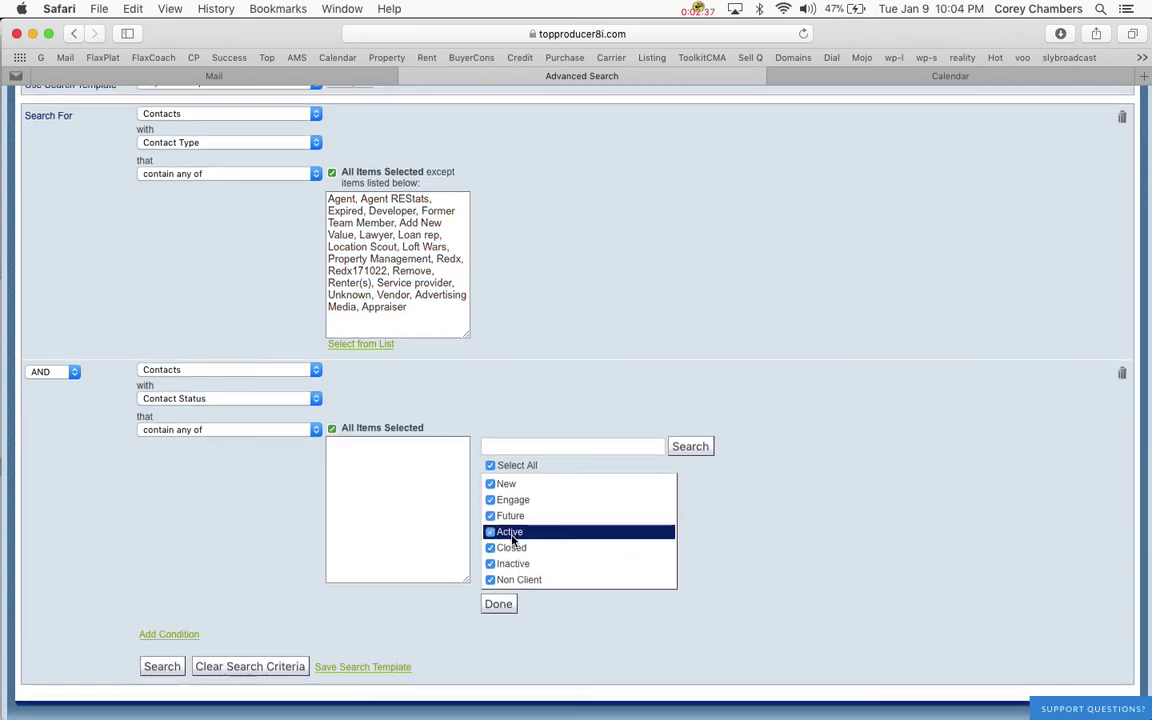
scroll(515, 525, down, 2)
click(505, 510)
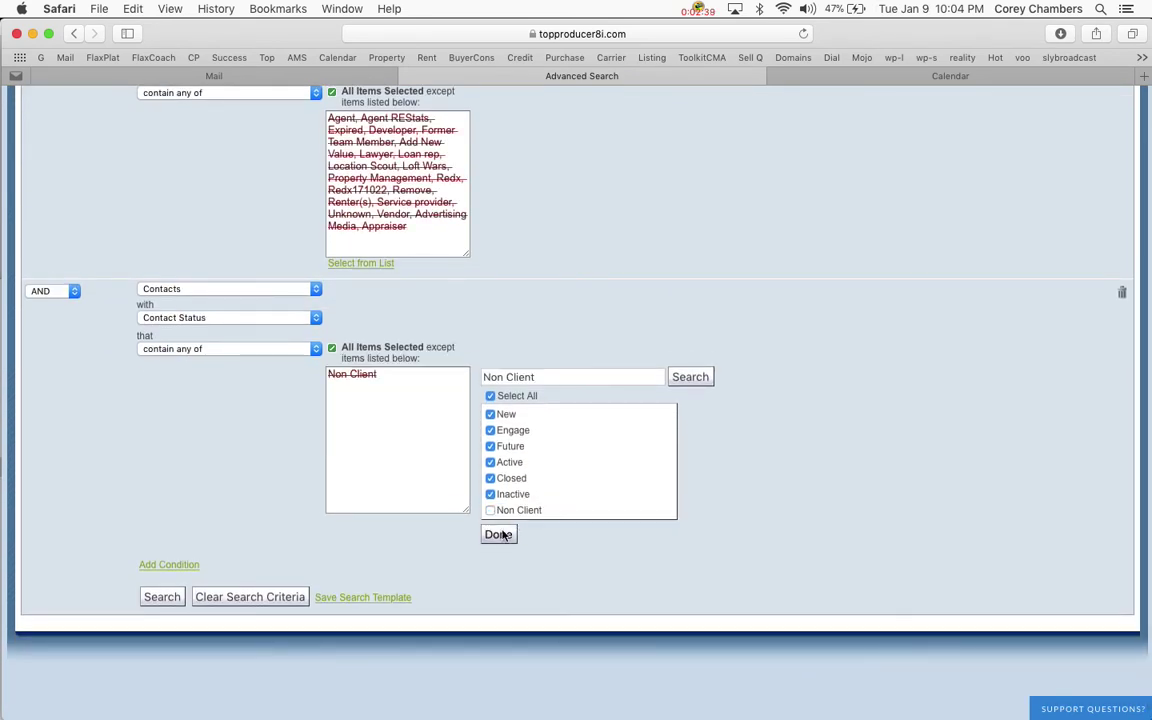
click(498, 535)
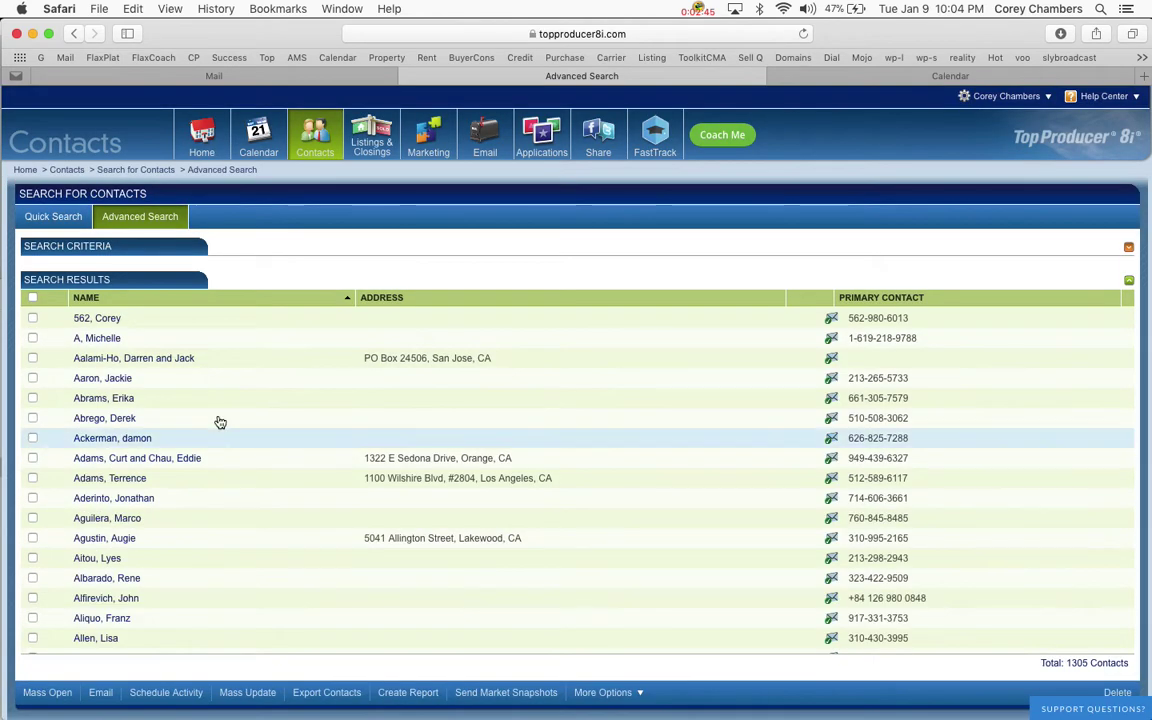
Step: Sort the search results by address in descending order and find the last contact that has a street address
click(383, 298)
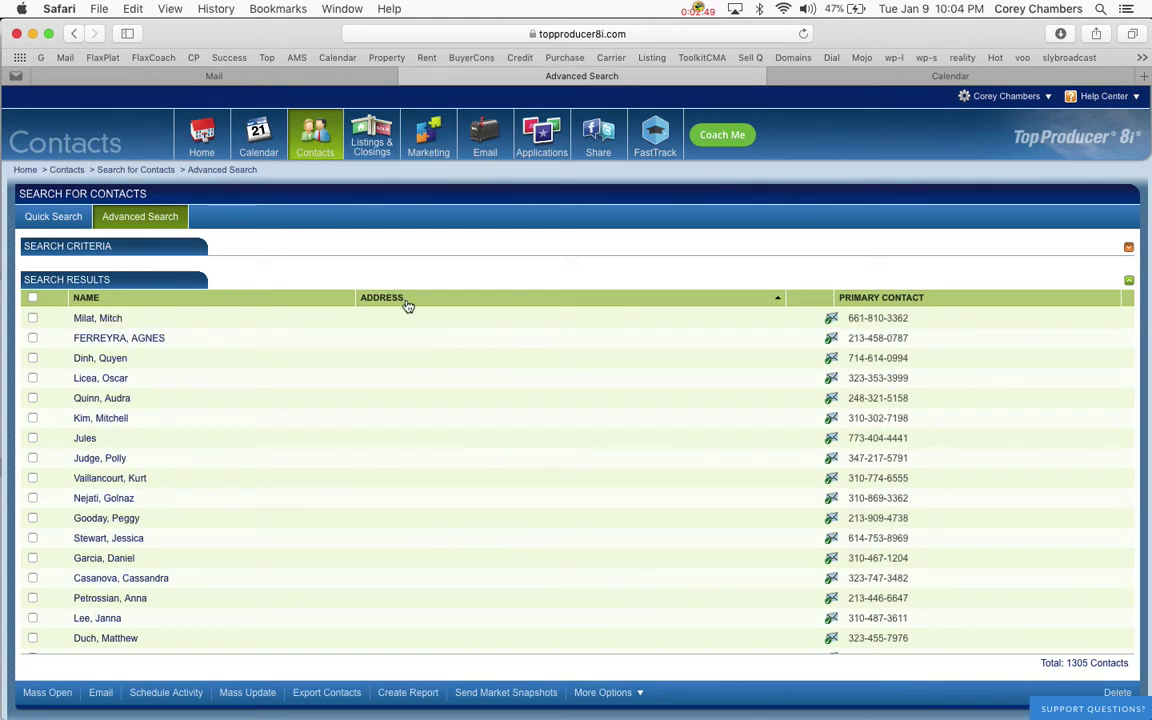
click(408, 303)
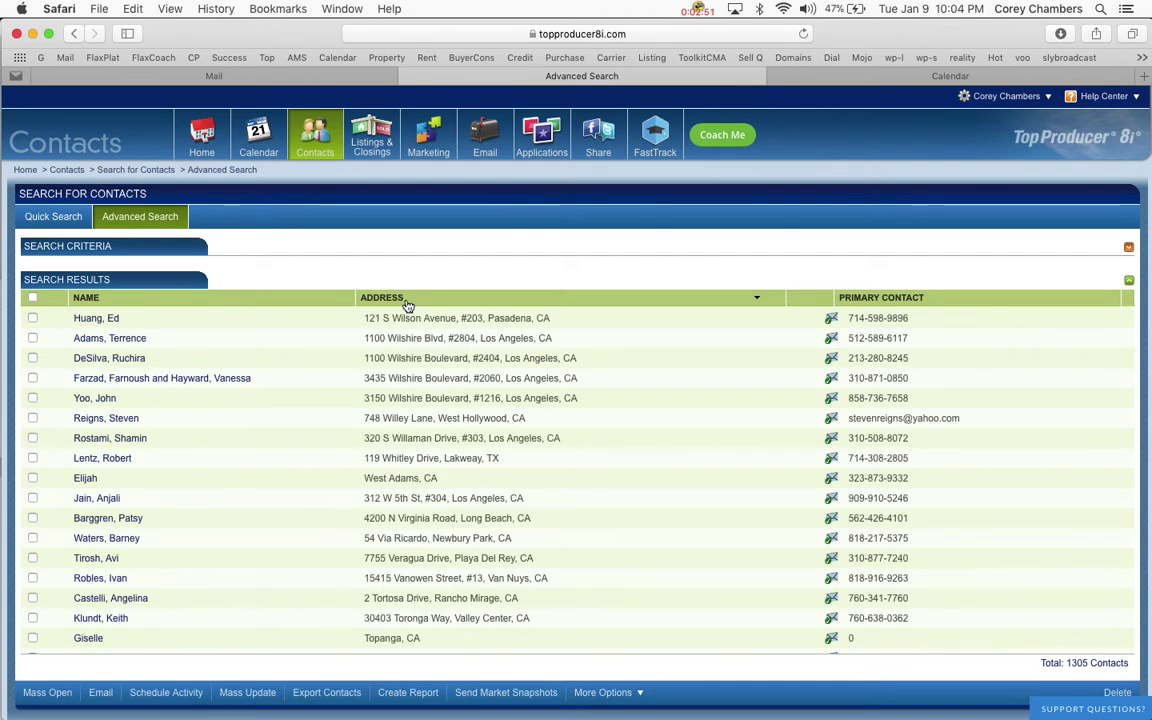
scroll(405, 435, down, 15)
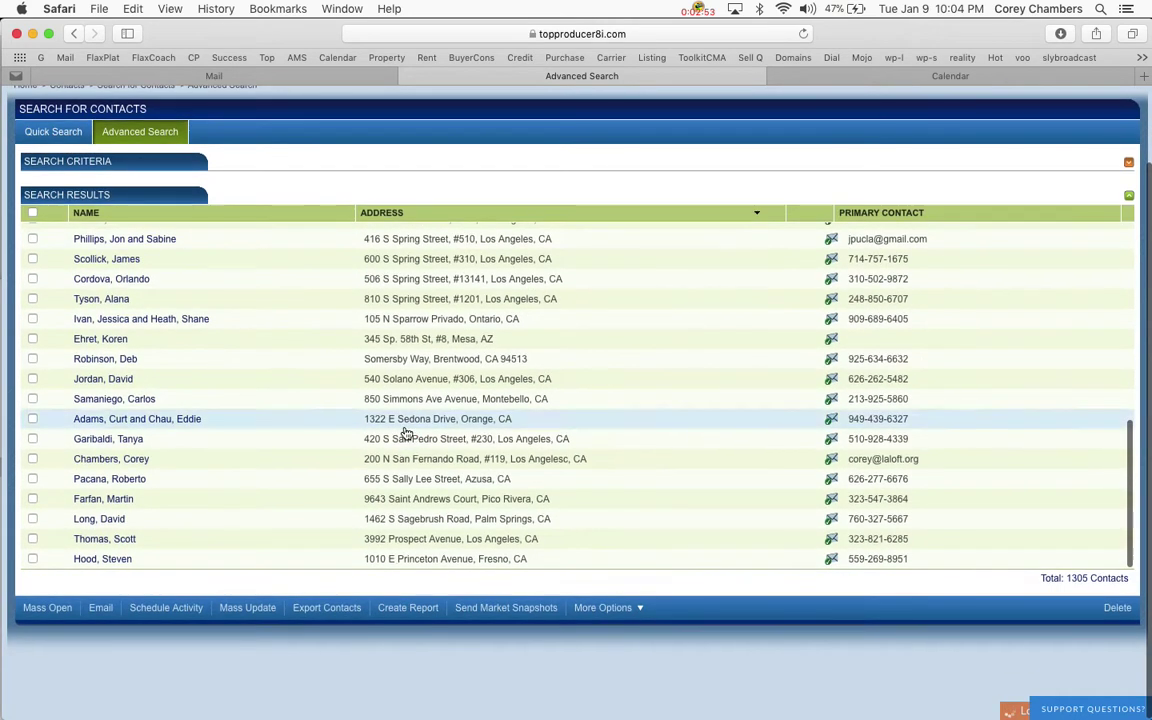
scroll(405, 432, down, 10)
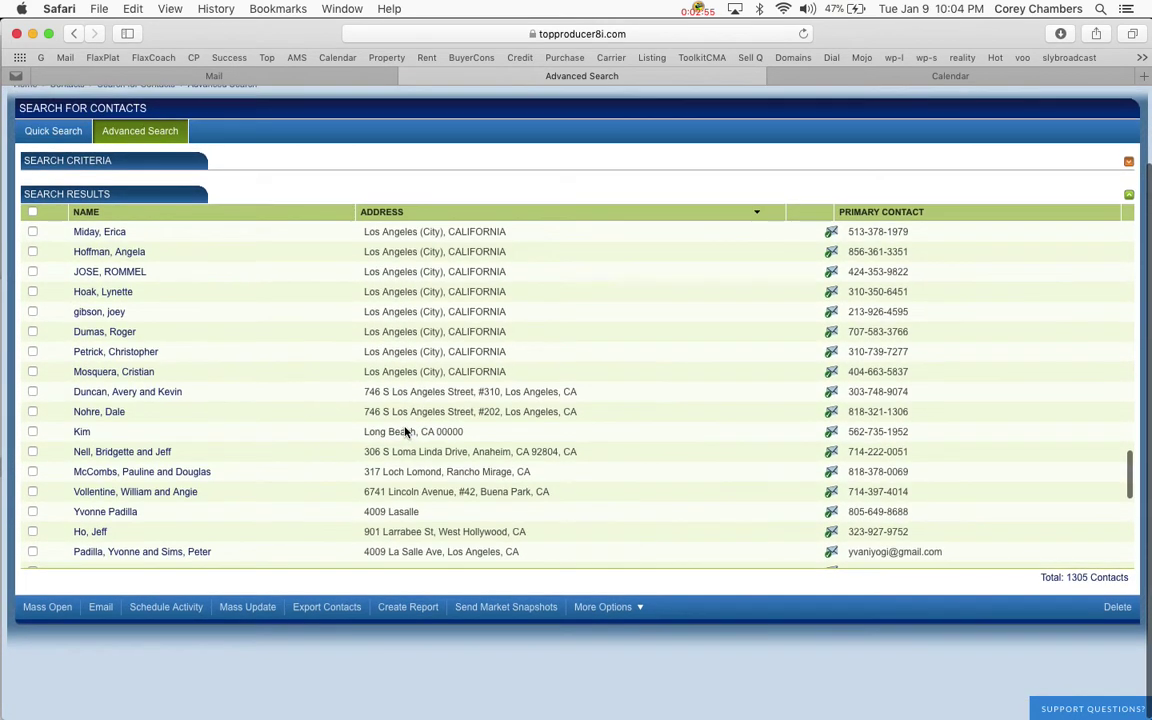
scroll(406, 433, down, 3)
scroll(410, 435, up, 6)
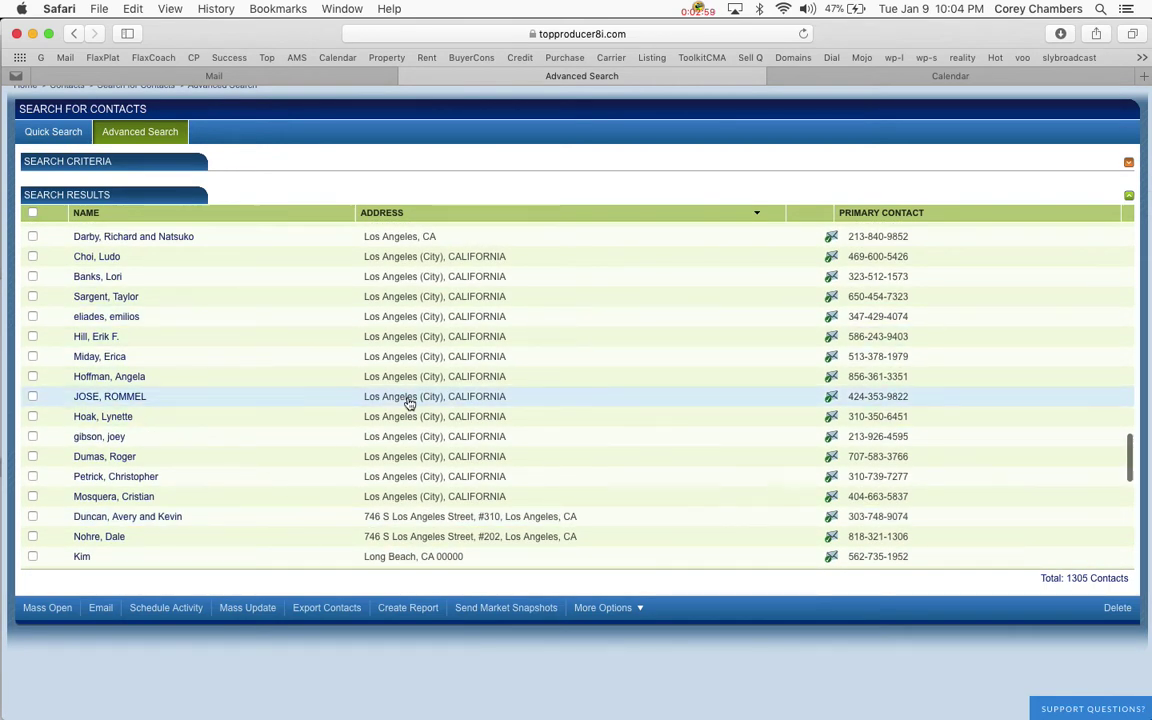
scroll(407, 400, down, 10)
scroll(407, 400, down, 10)
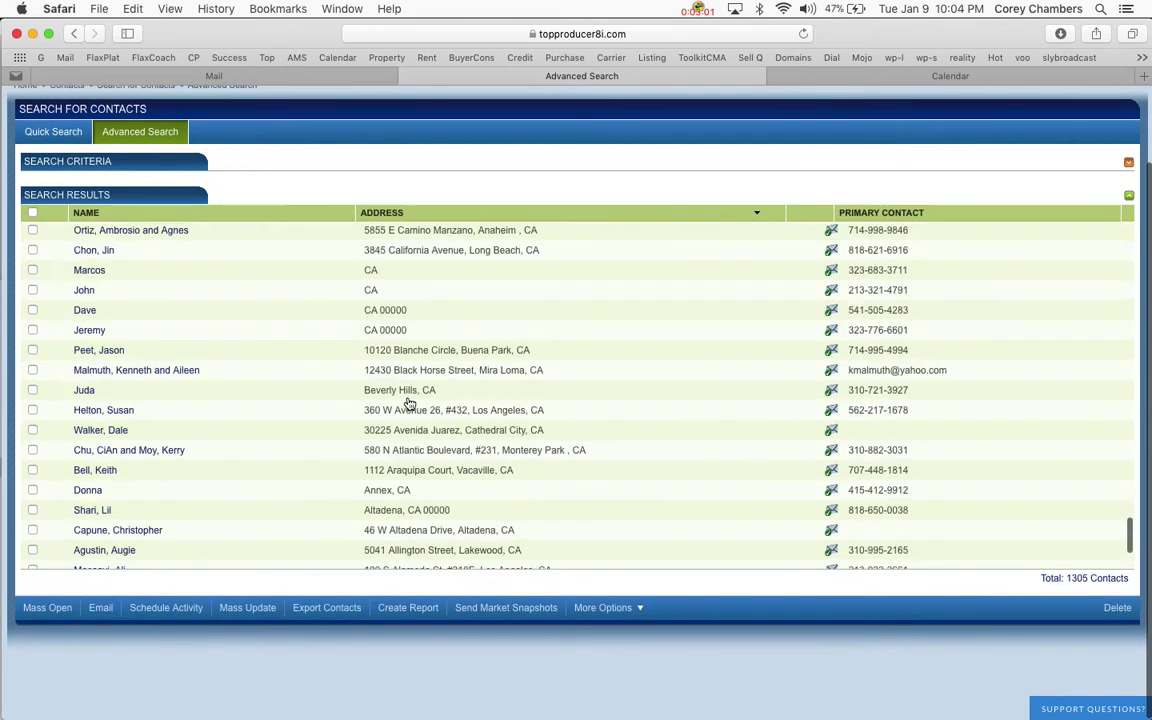
scroll(408, 400, down, 15)
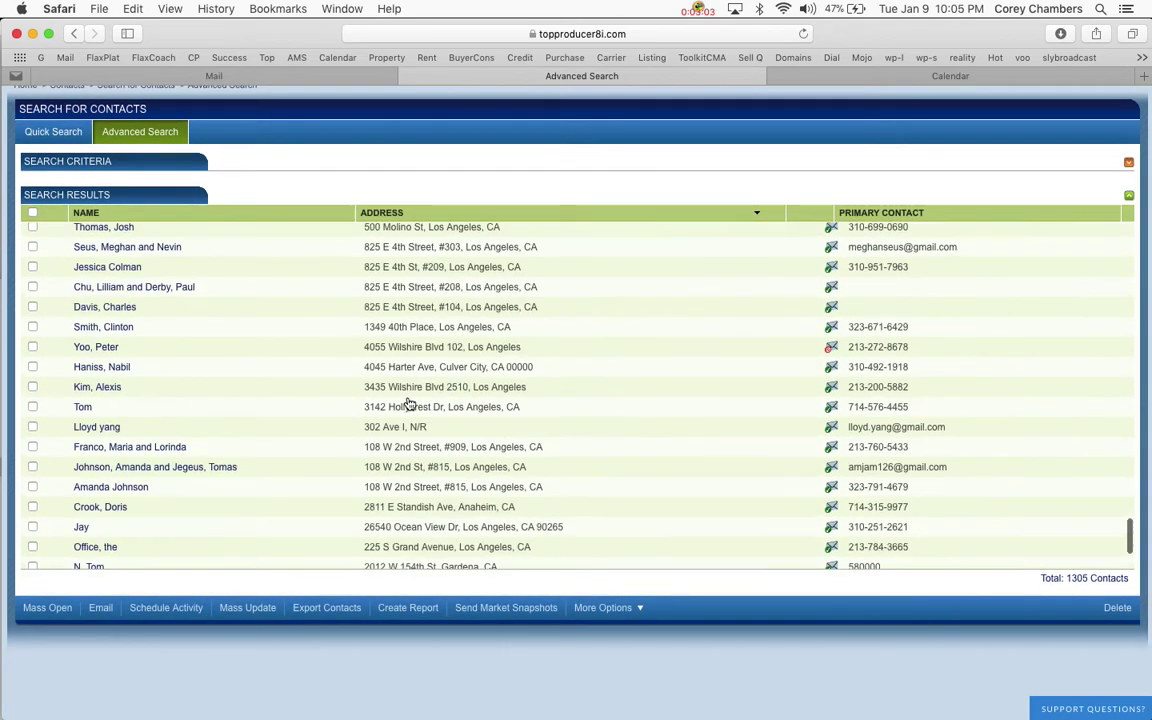
scroll(408, 401, down, 15)
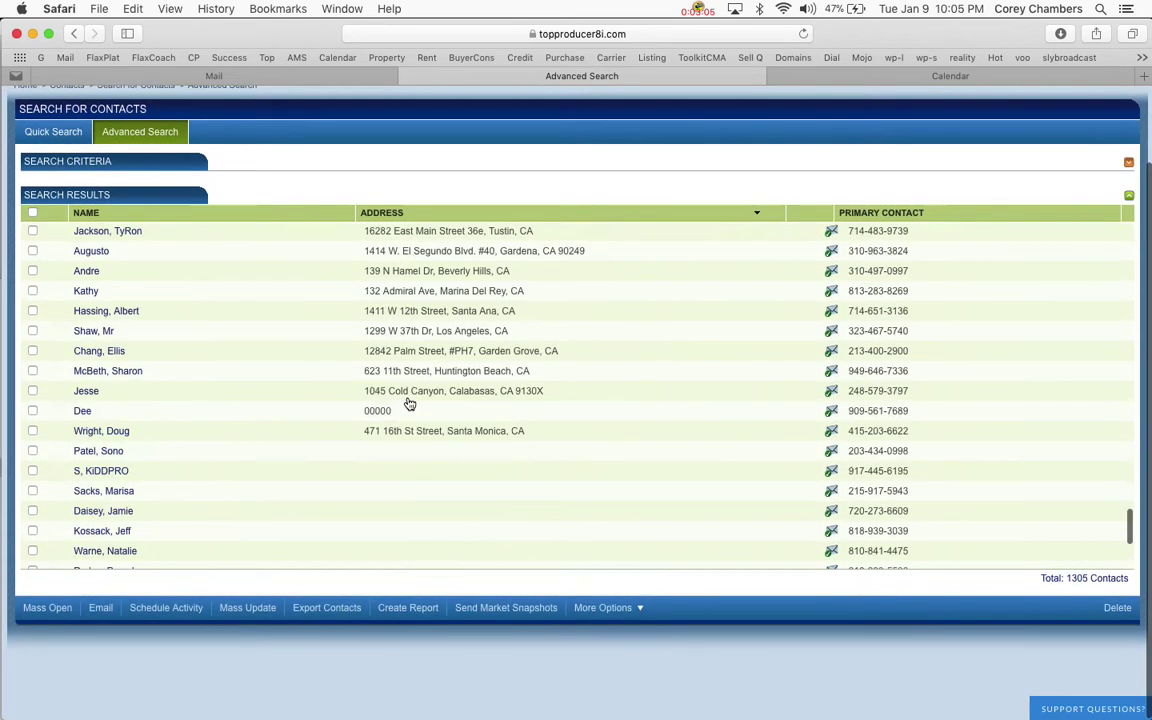
scroll(408, 401, down, 15)
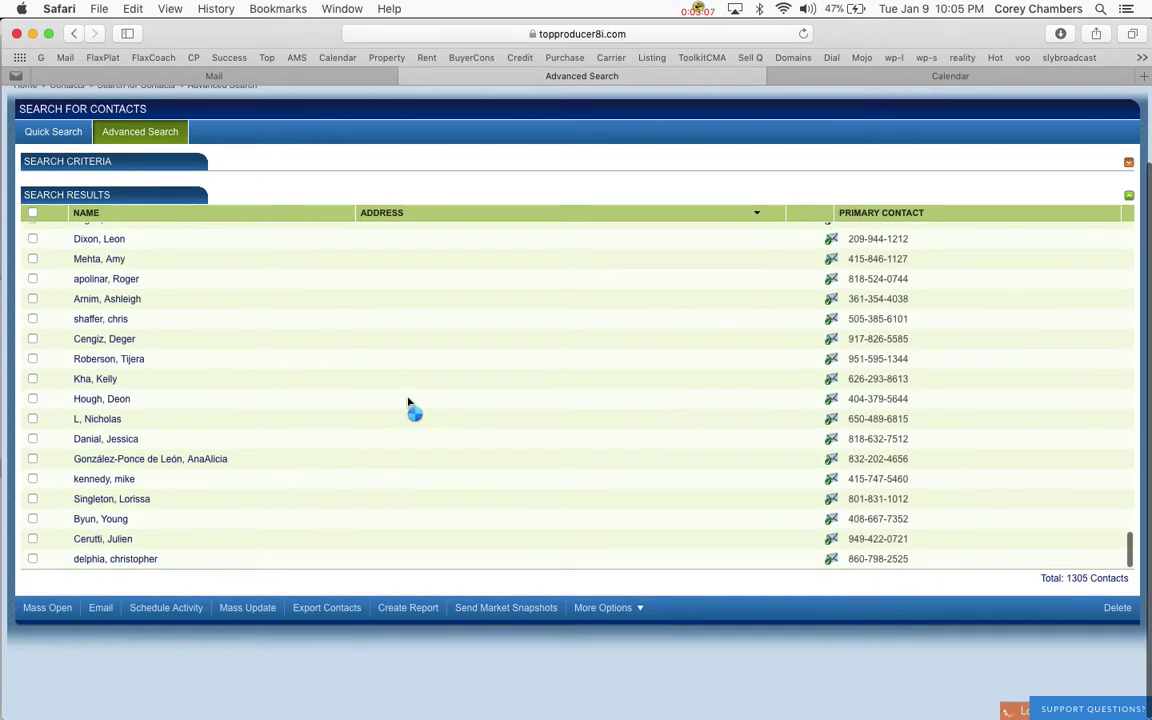
scroll(409, 403, down, 10)
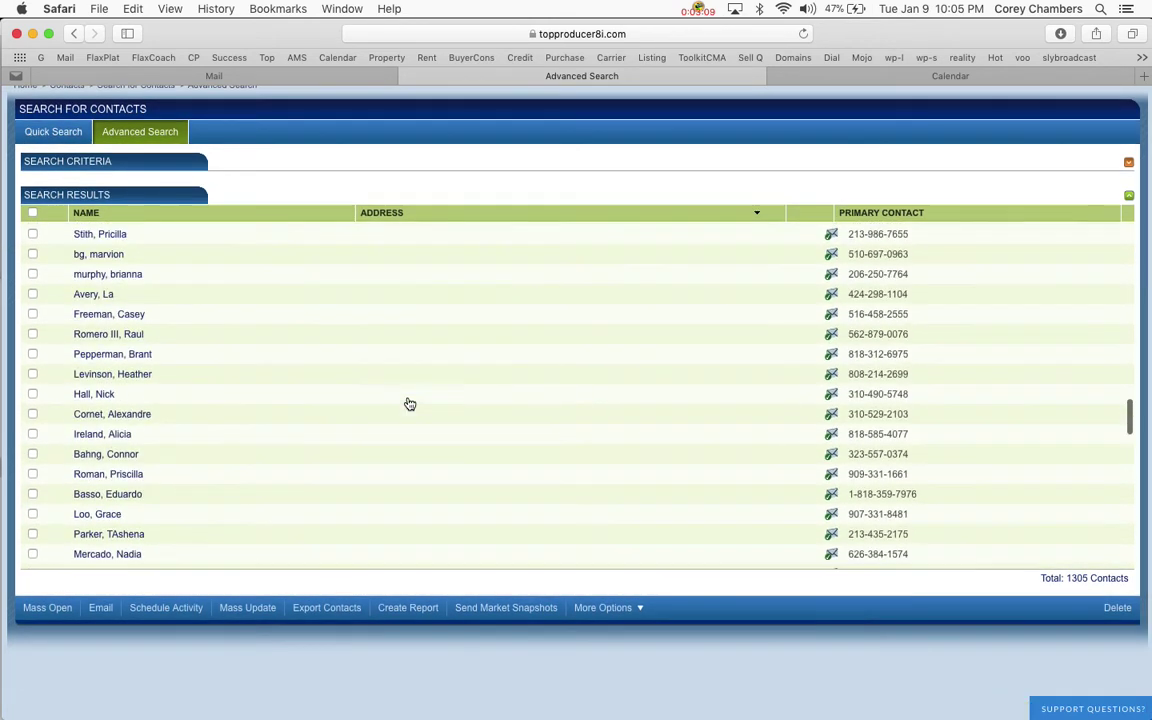
scroll(409, 403, up, 10)
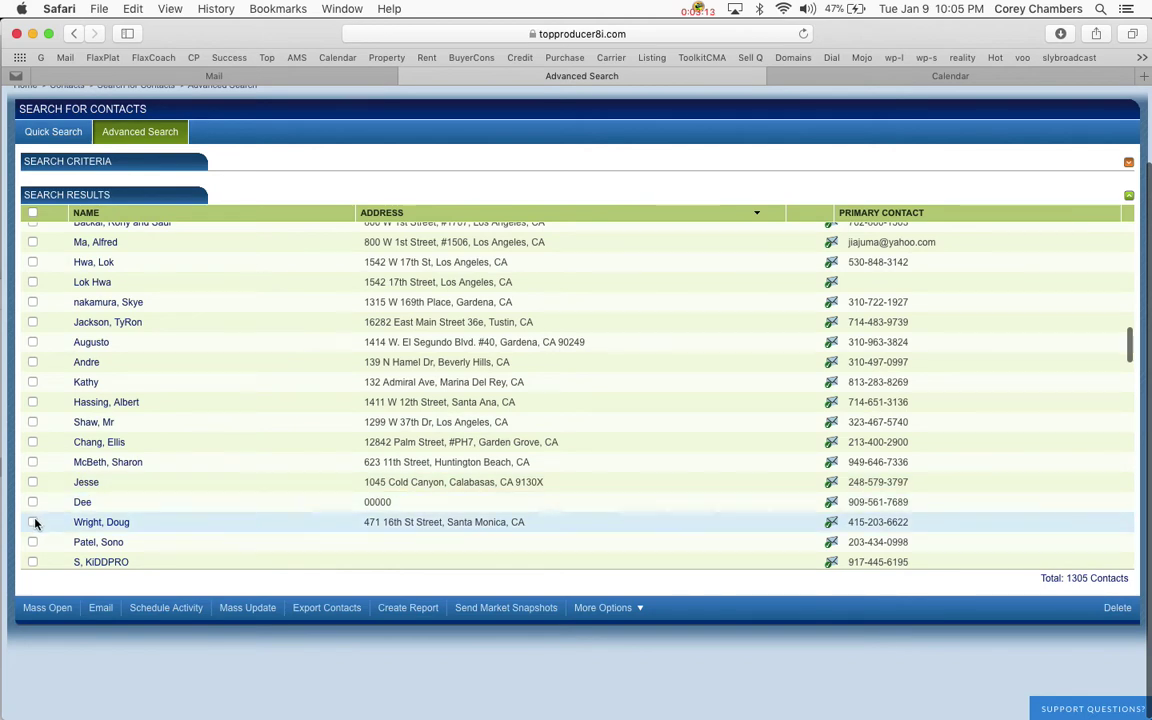
Step: Select the last fourteen contacts with full street addresses, working upward and skipping the entry whose address is only 00000
click(34, 522)
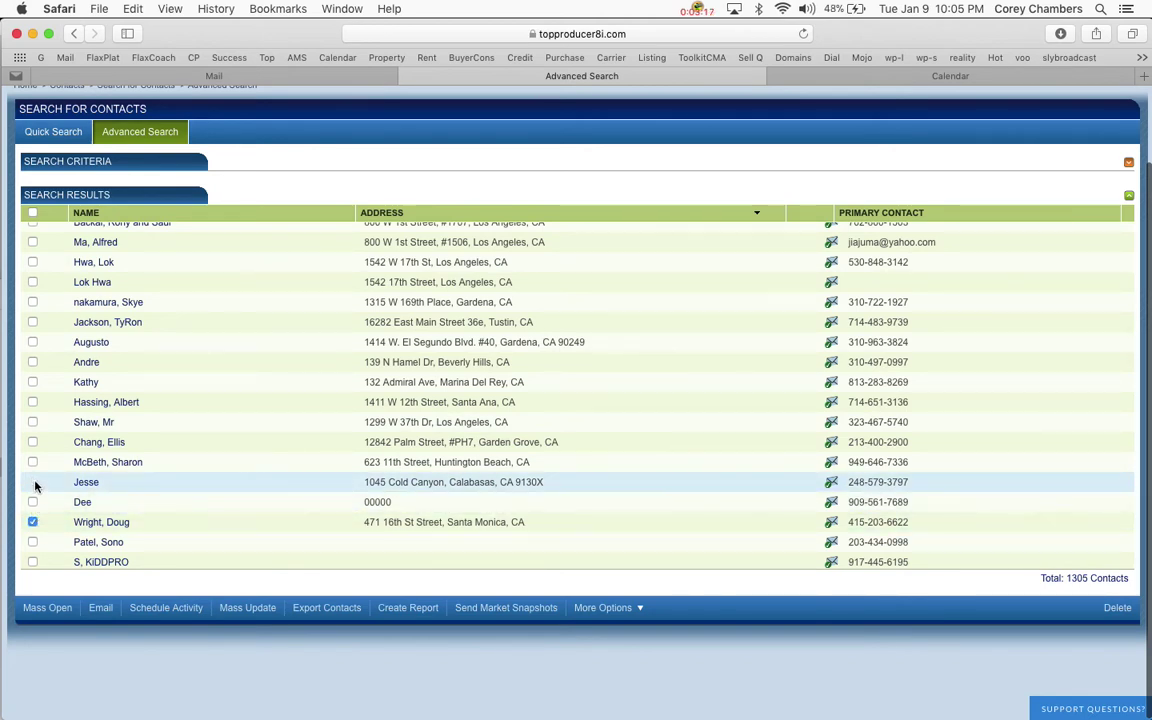
click(32, 464)
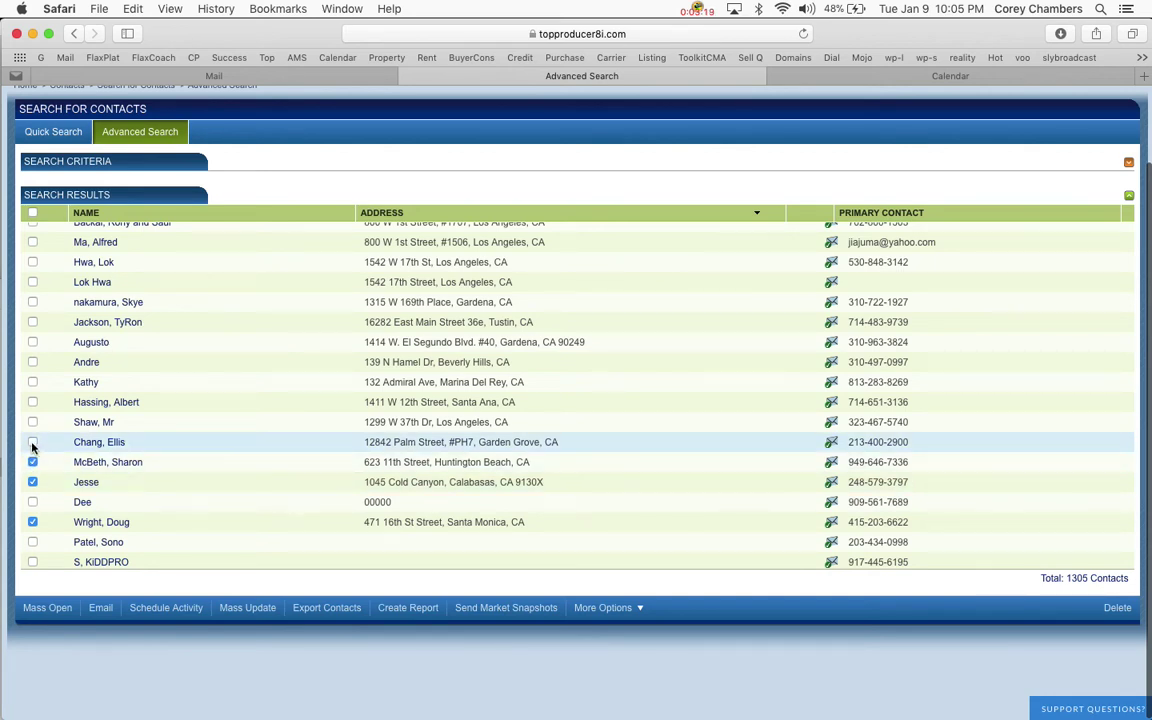
click(32, 442)
click(32, 422)
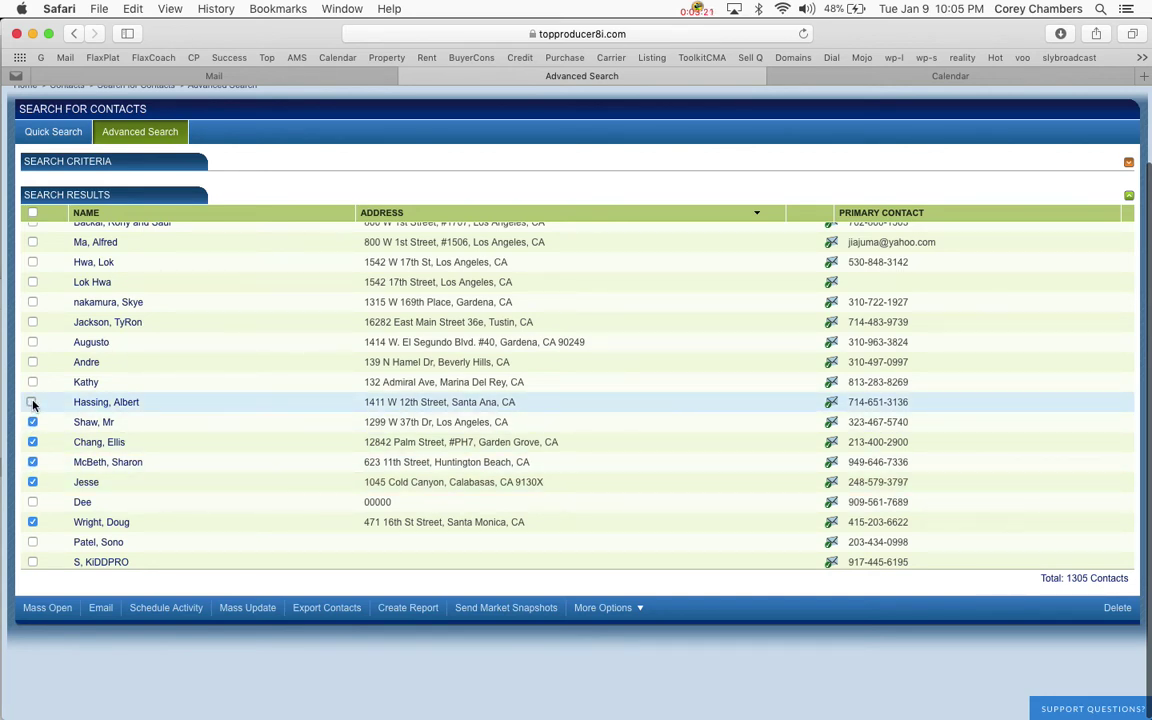
click(32, 402)
click(32, 382)
click(32, 362)
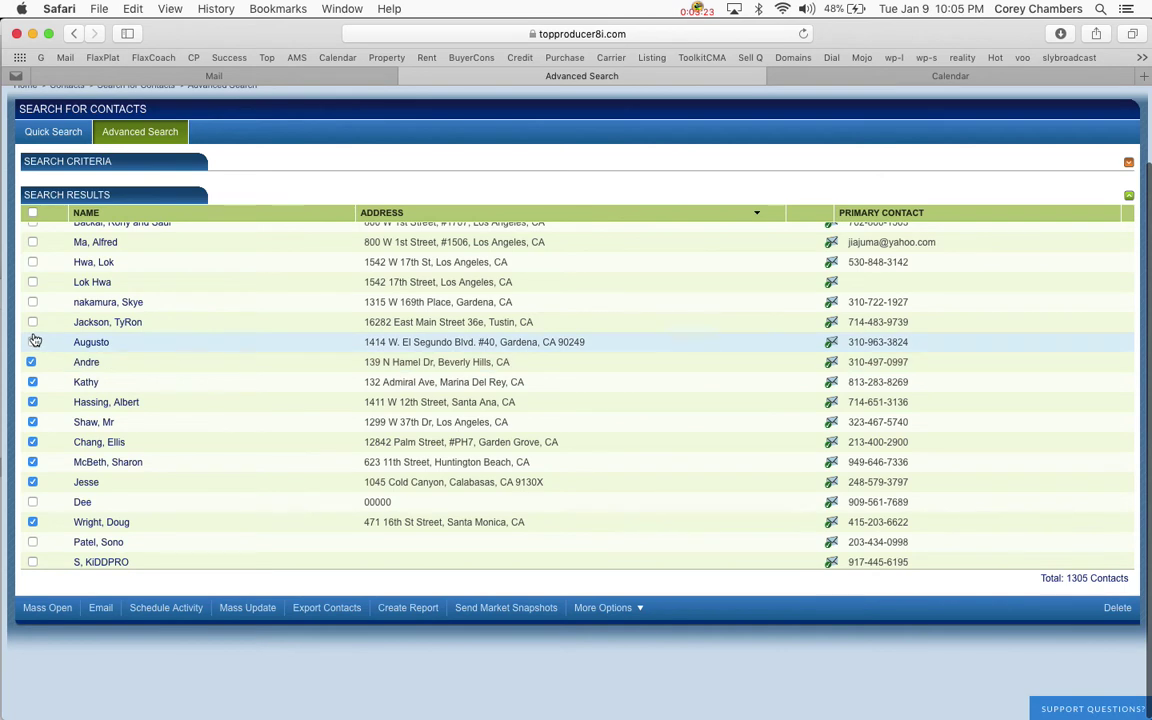
click(32, 343)
click(32, 302)
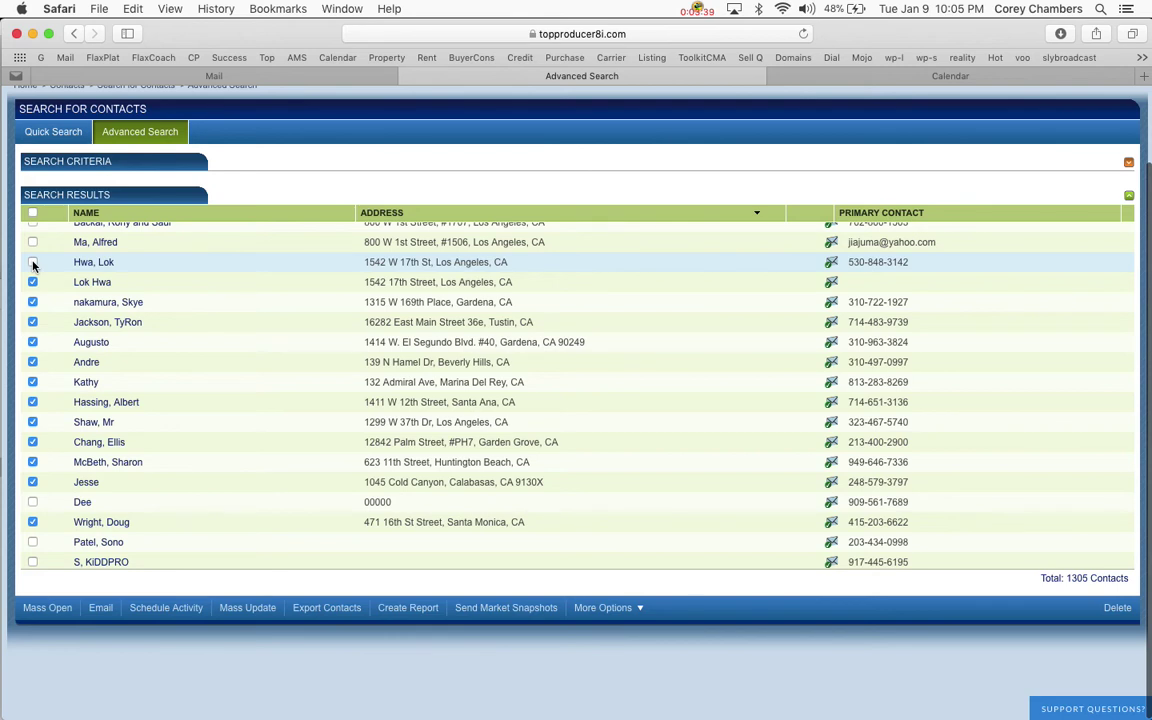
click(33, 263)
click(33, 242)
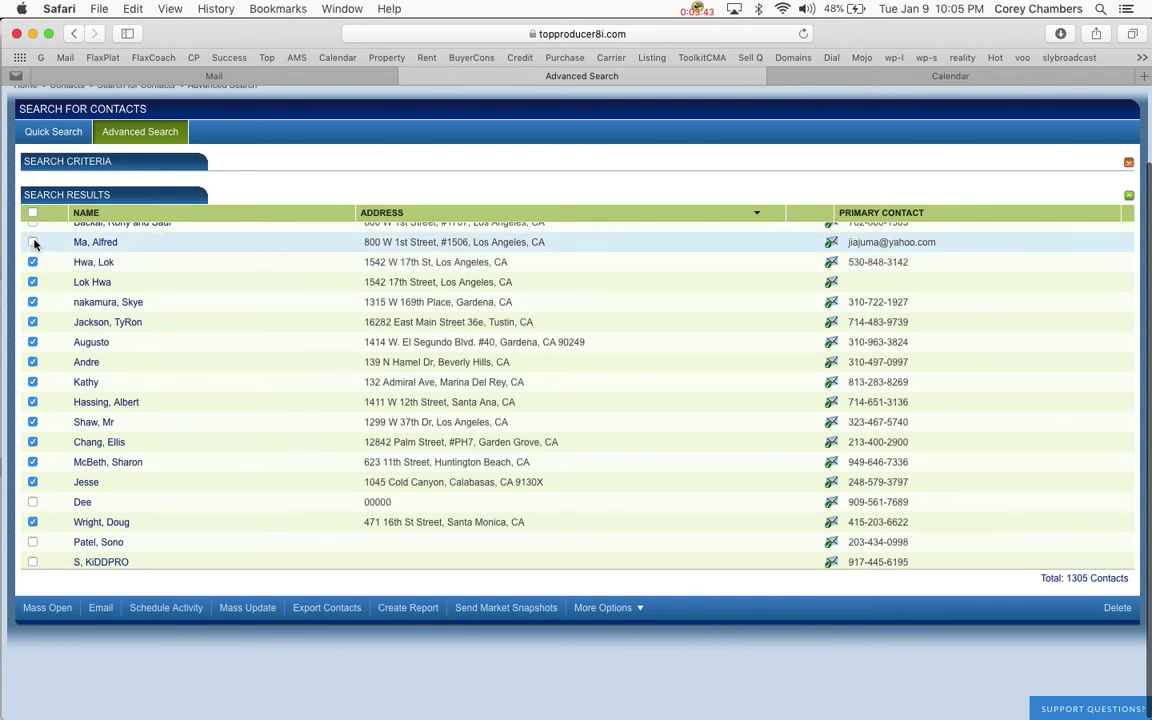
Step: Extend the selection upward with the next five contacts that share the same Los Angeles building address
scroll(80, 260, up, 2)
scroll(80, 260, up, 2)
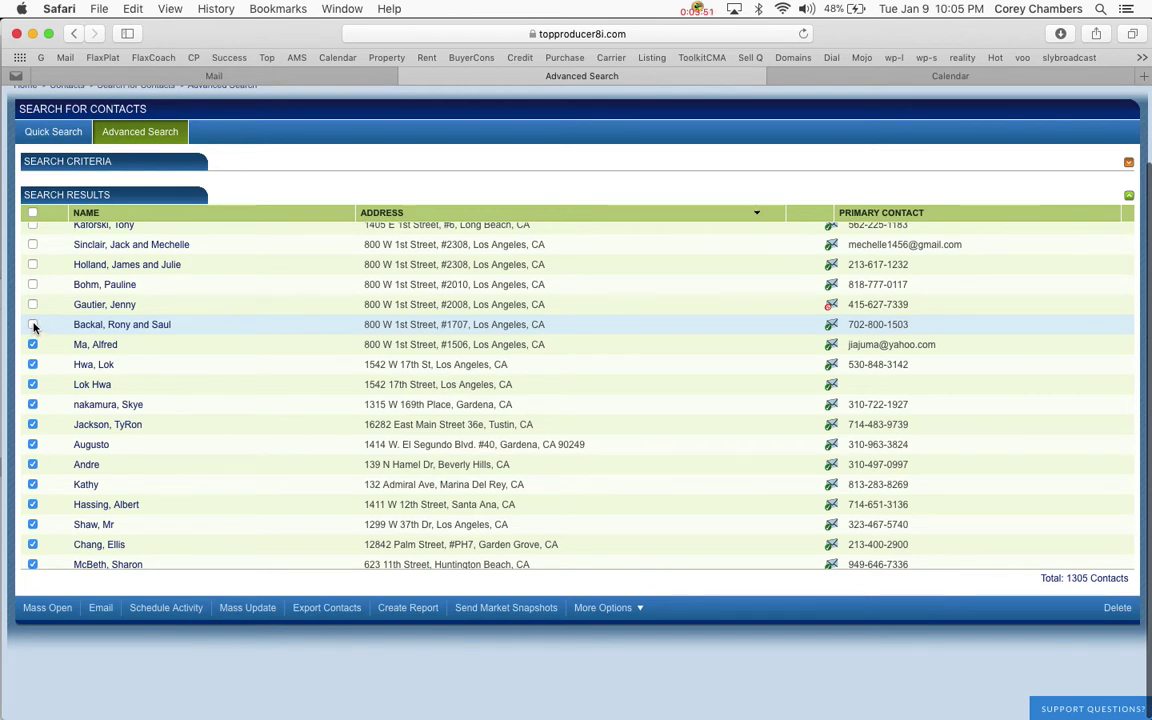
click(33, 325)
click(32, 304)
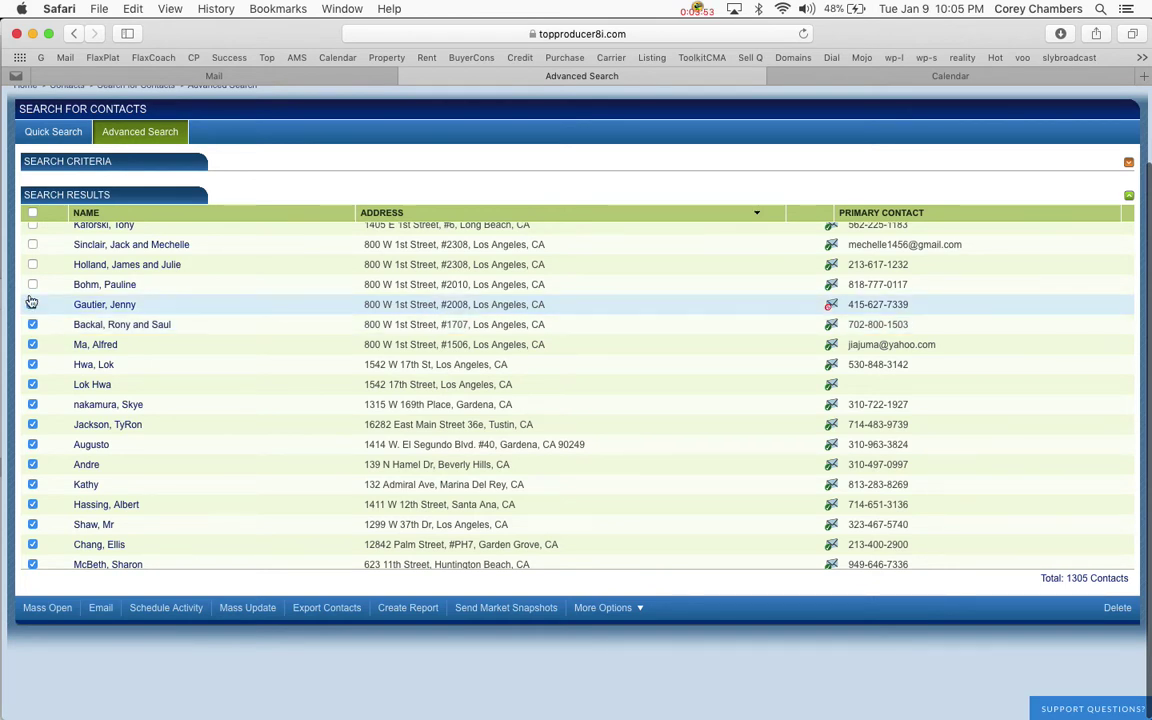
click(32, 285)
click(32, 264)
click(32, 244)
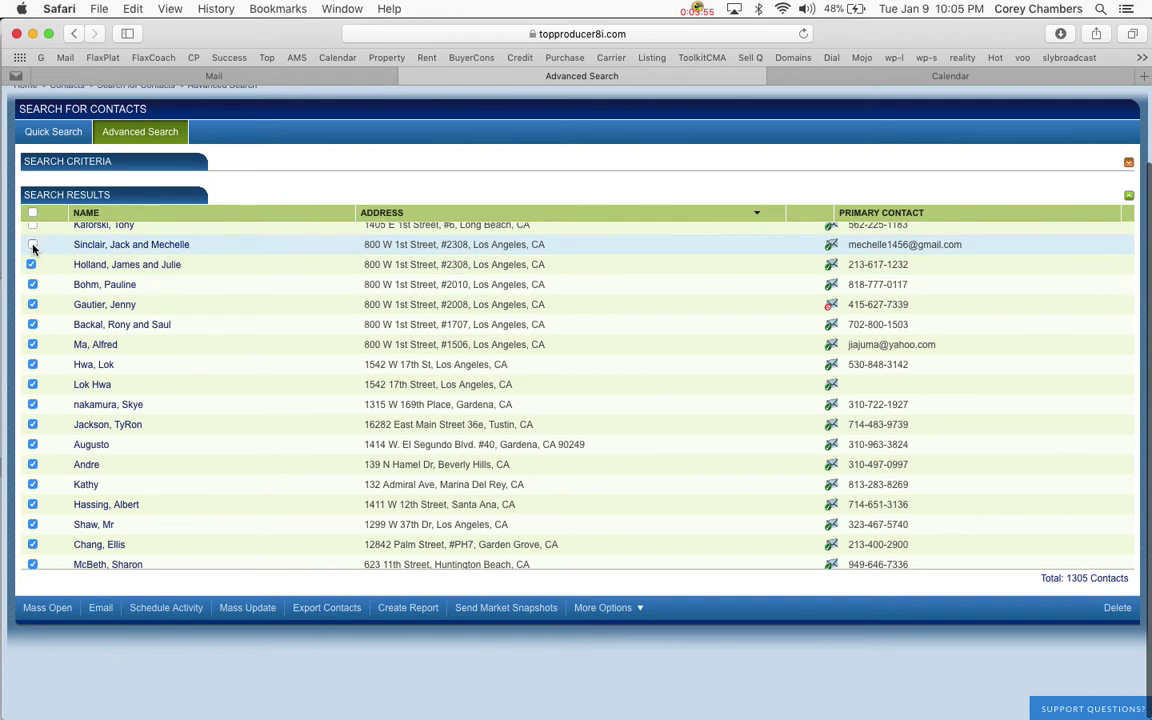
Step: Continue upward in the search results and select the next seven contacts with full street addresses
scroll(33, 249, up, 2)
scroll(33, 249, up, 2)
click(32, 346)
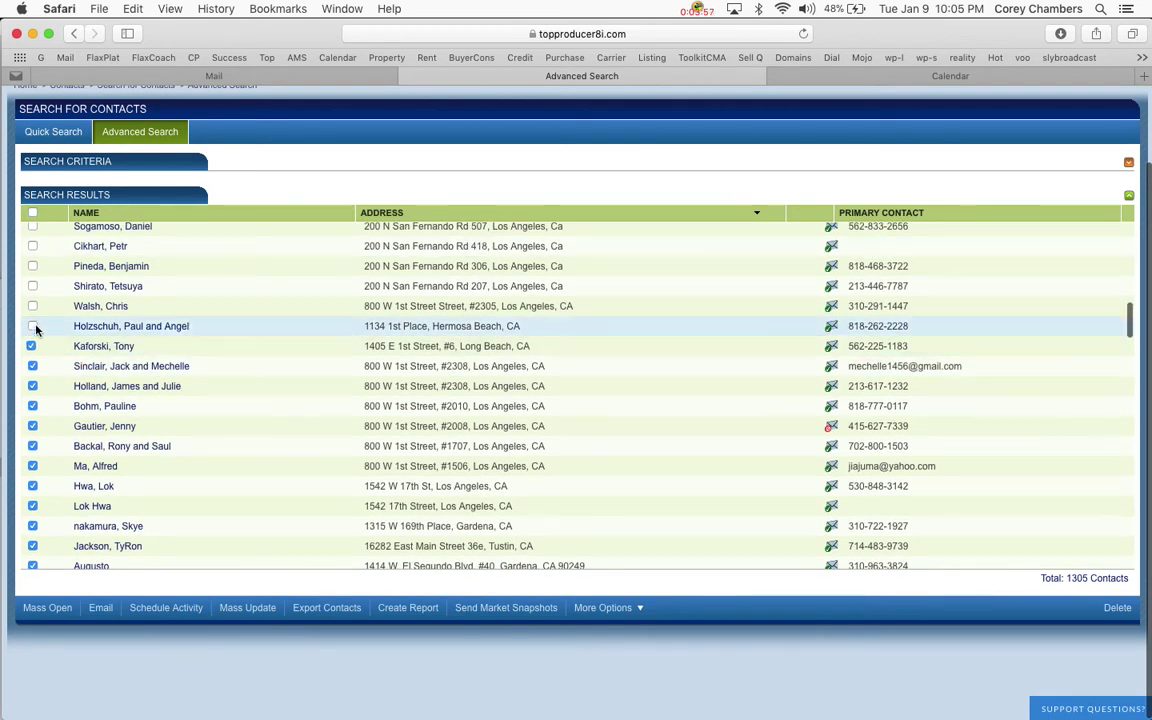
click(32, 326)
click(32, 306)
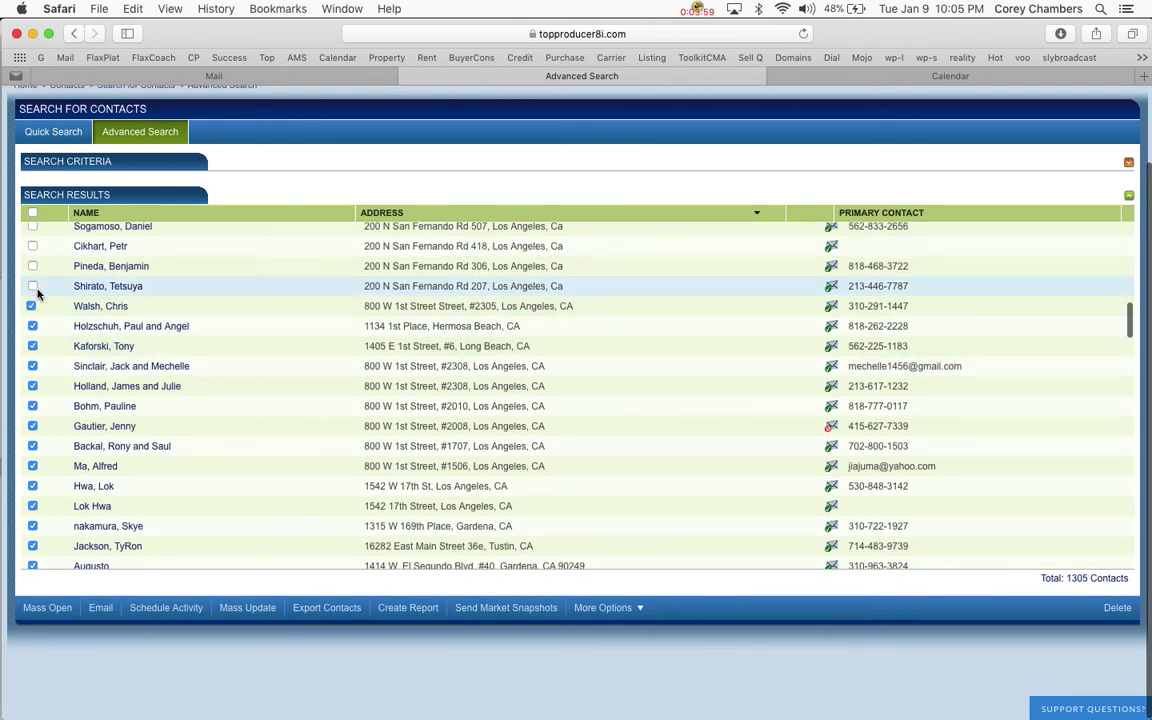
click(32, 286)
click(32, 266)
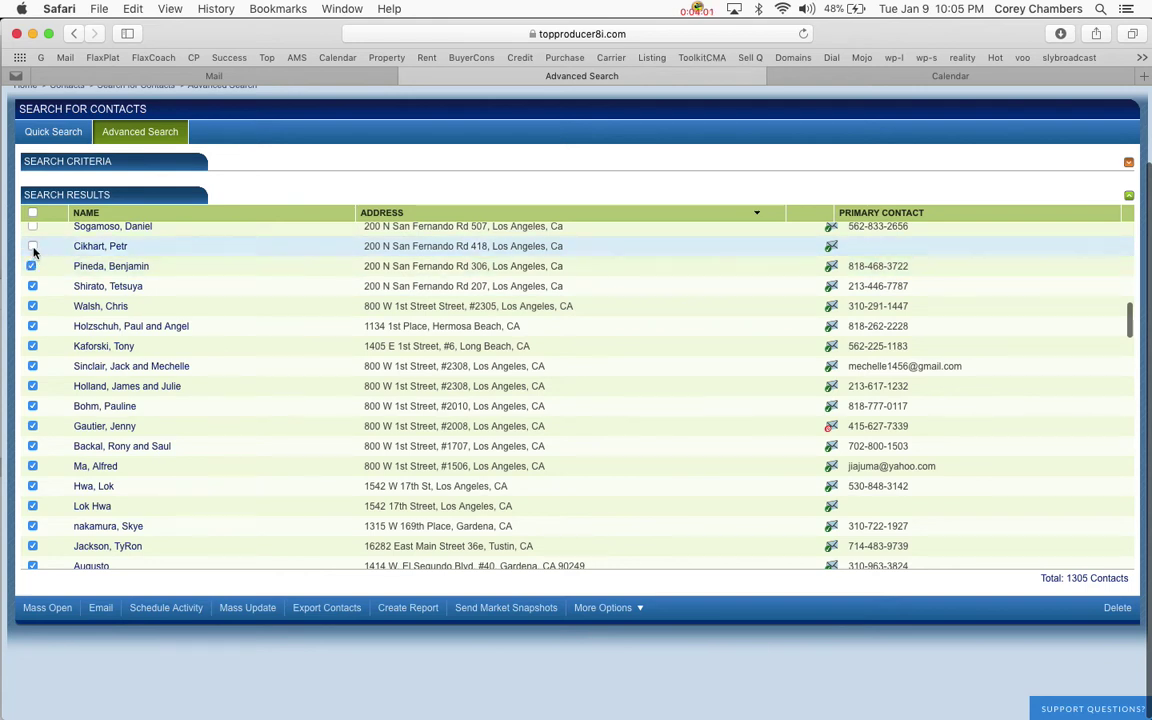
click(32, 225)
scroll(96, 290, up, 3)
click(32, 301)
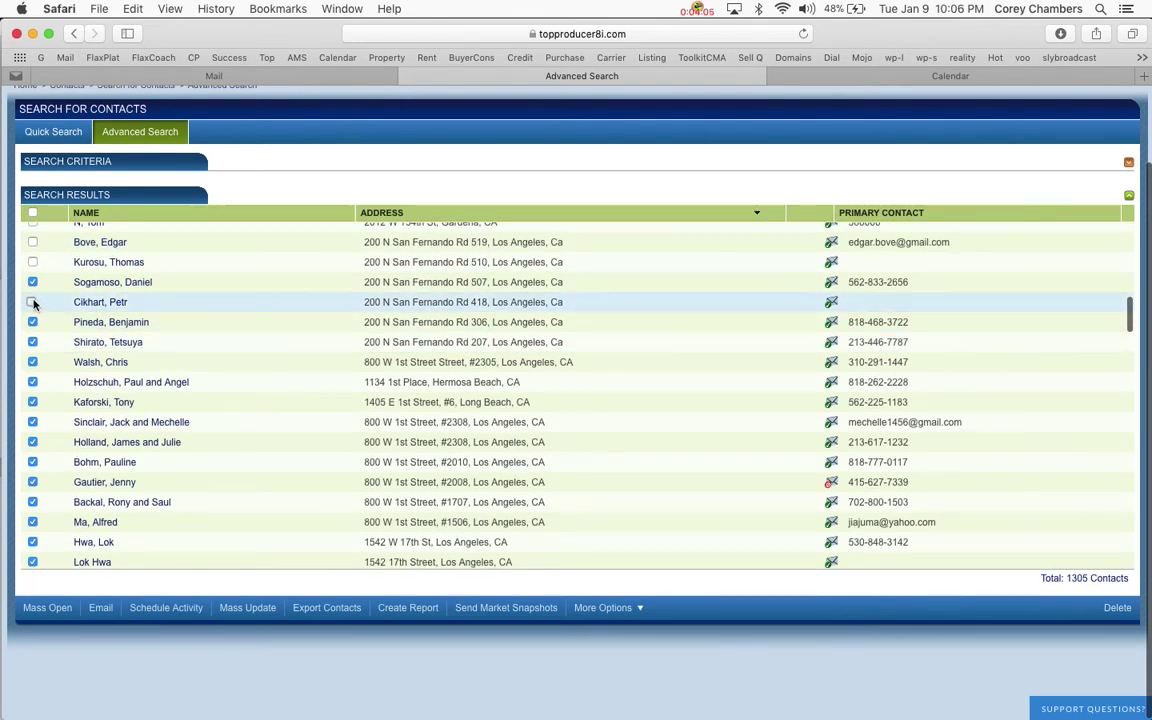
Step: Export the selected contacts to CSV with the Key contact details (name, address, email & phone) option
scroll(121, 330, down, 6)
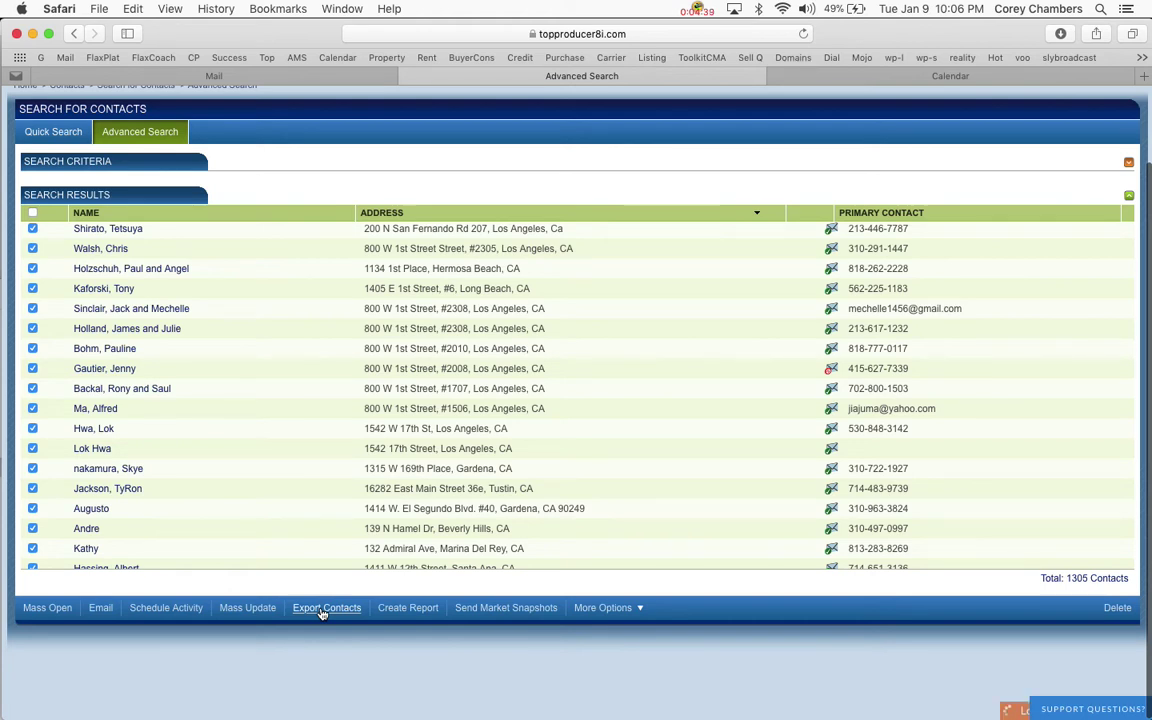
click(322, 608)
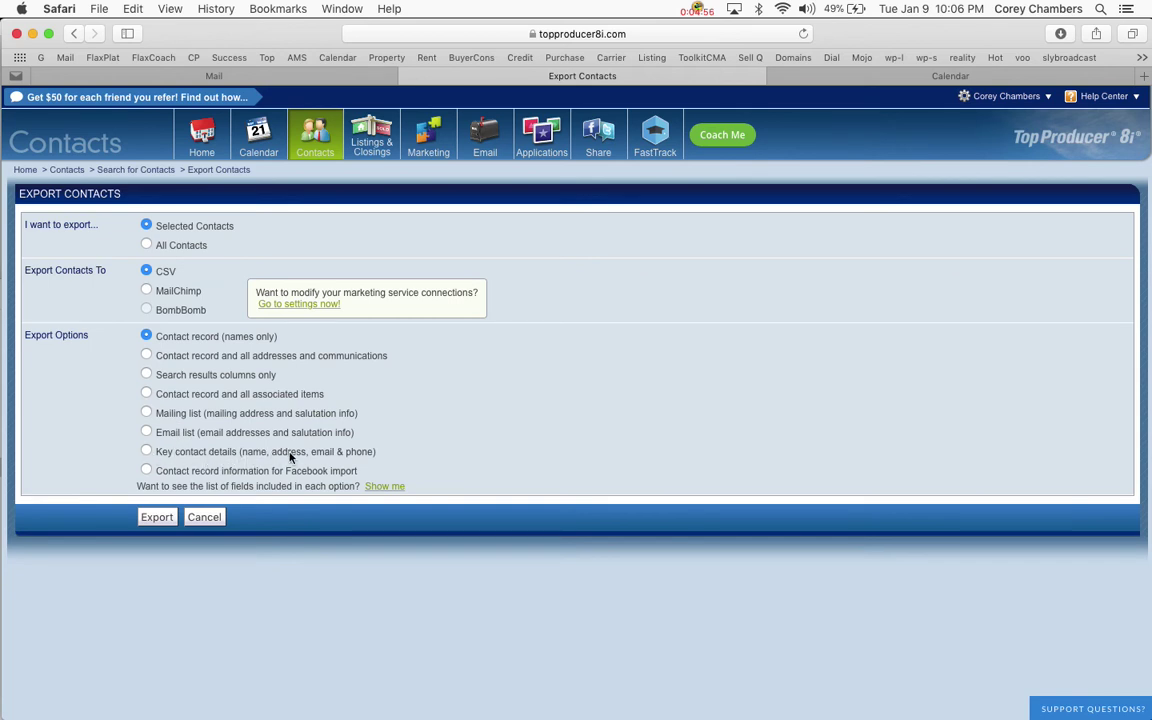
click(151, 452)
click(157, 518)
Step: Move the browser window aside to expose the desktop and place the downloaded export.csv.xls file there
drag(989, 34, 615, 41)
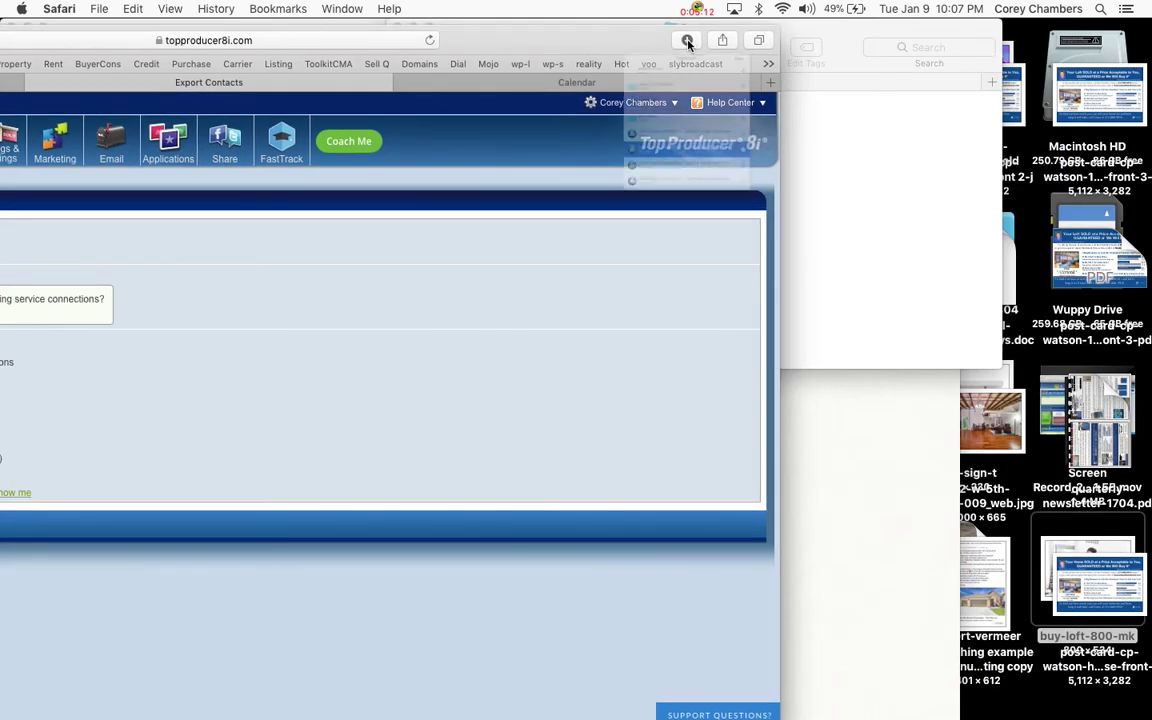
click(687, 41)
drag(543, 104, 1080, 641)
Step: Rename the desktop file export.csv.xls as export.csv, accept the .csv extension, and close the downloads list
click(1110, 637)
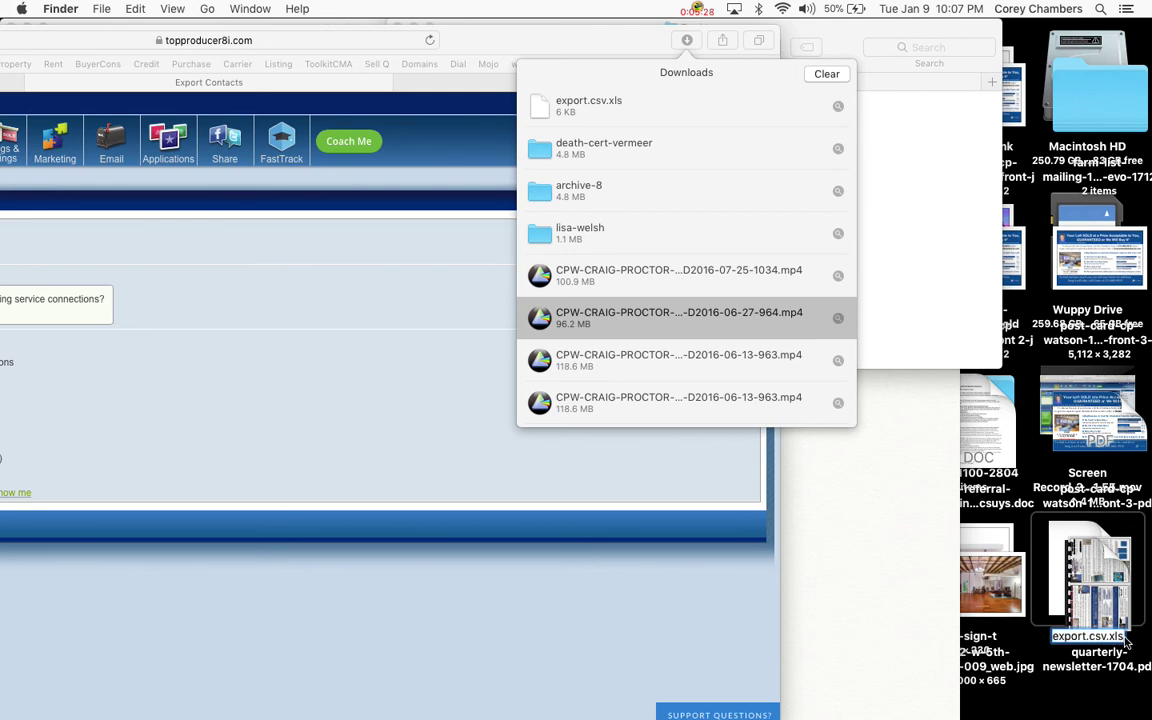
key(BackSpace)
key(BackSpace)
key(BackSpace)
key(BackSpace)
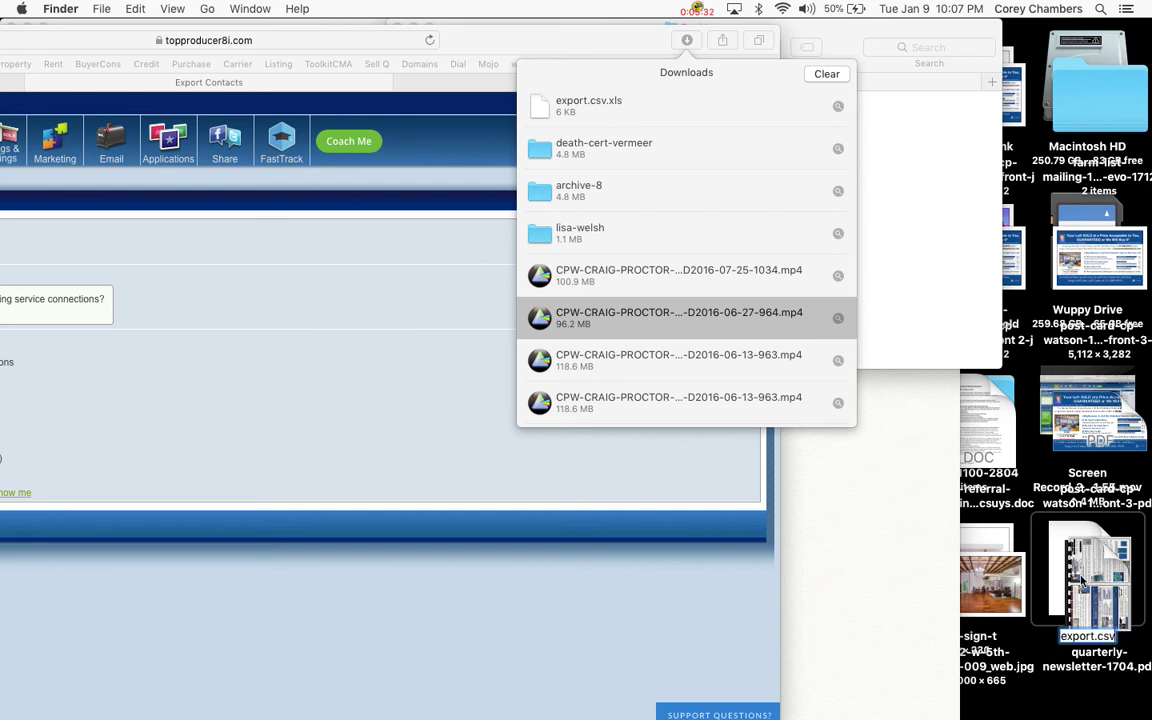
key(Return)
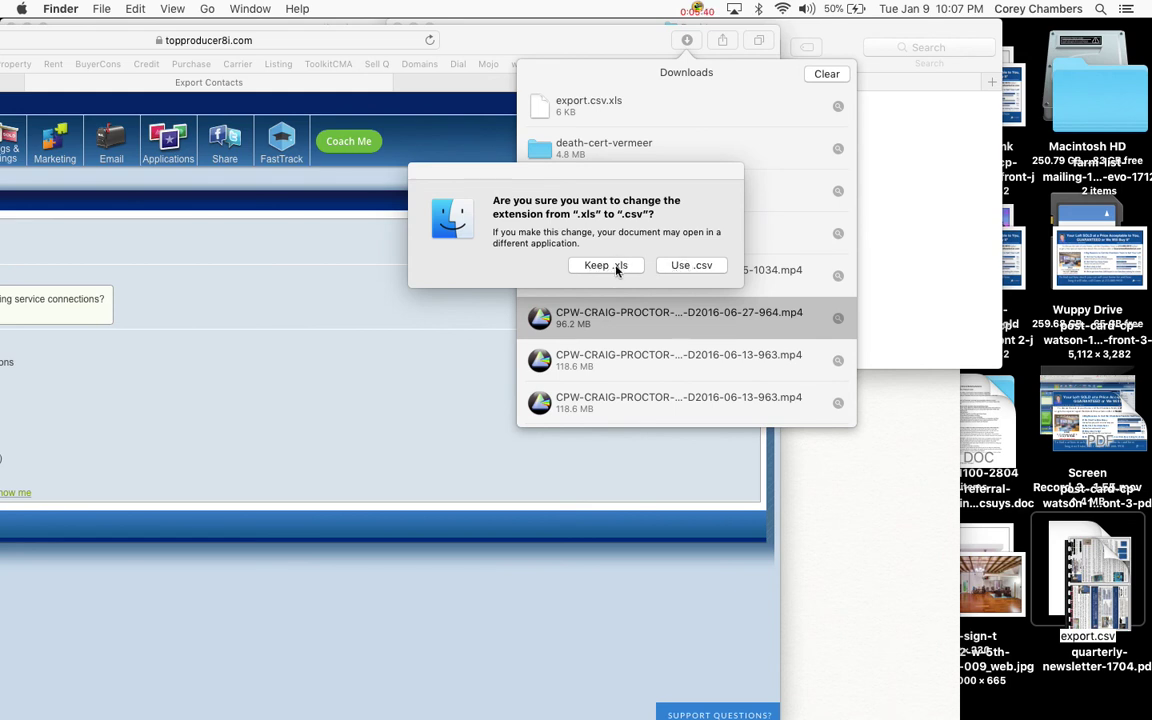
click(689, 266)
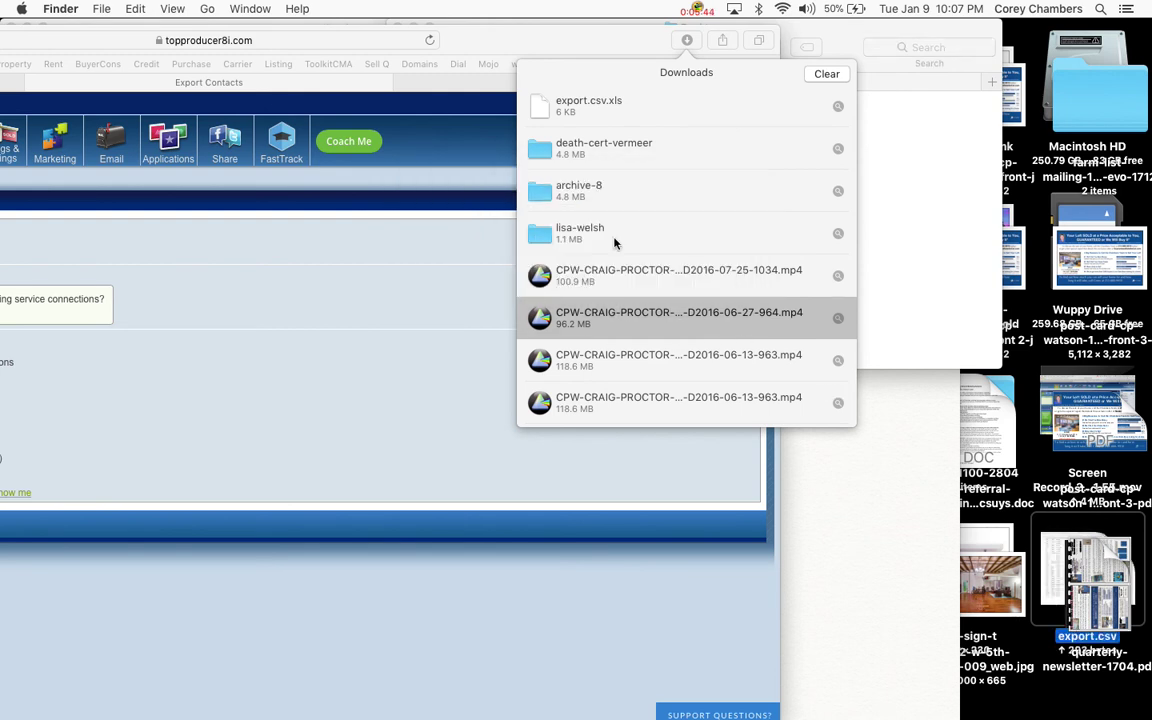
click(687, 40)
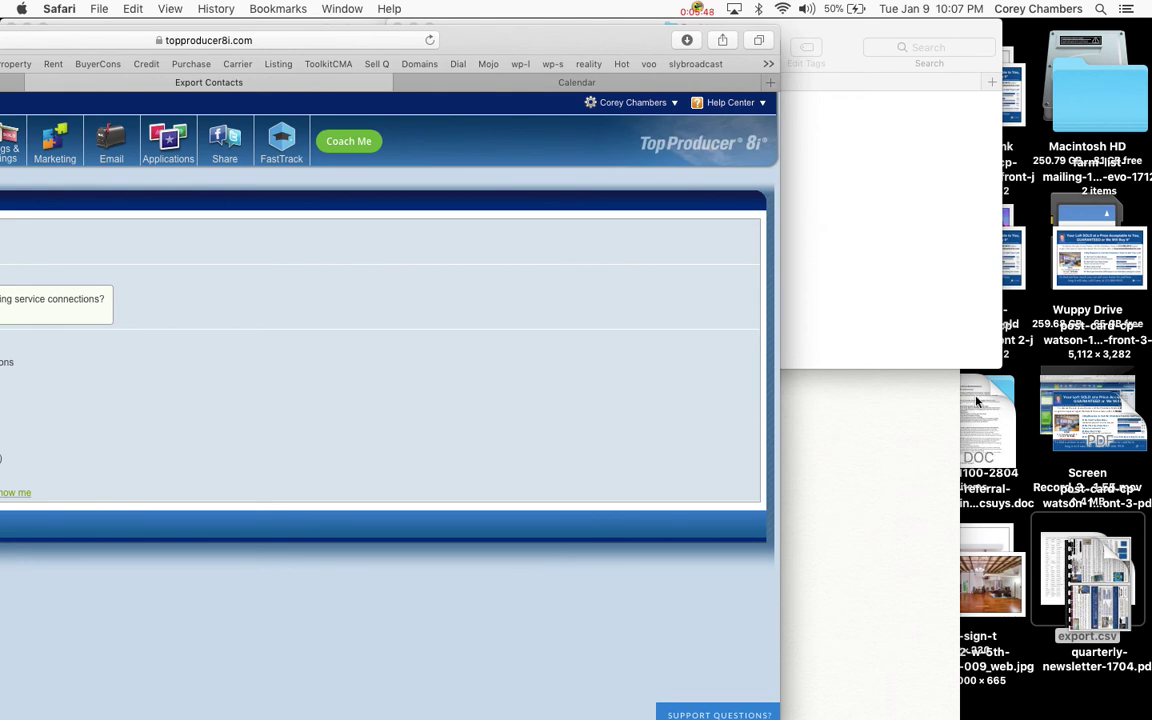
Step: Open export.csv from the desktop, enlarge its window, and look through the exported contact records
double_click(1087, 588)
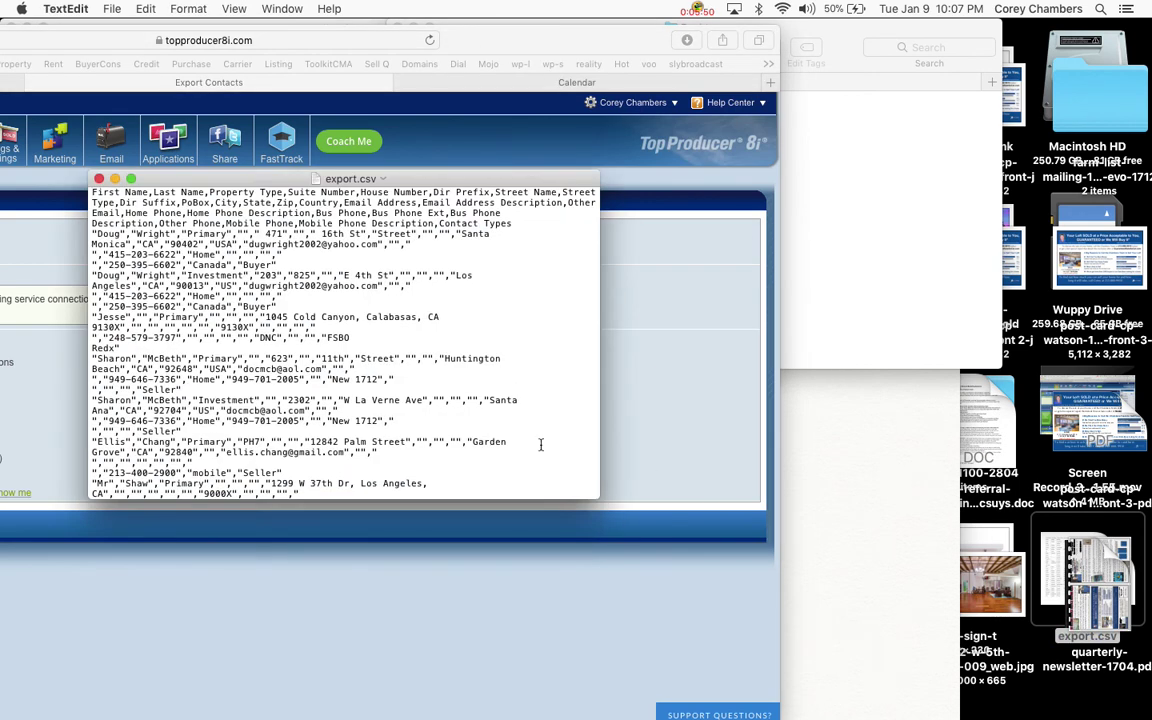
drag(598, 493, 1040, 700)
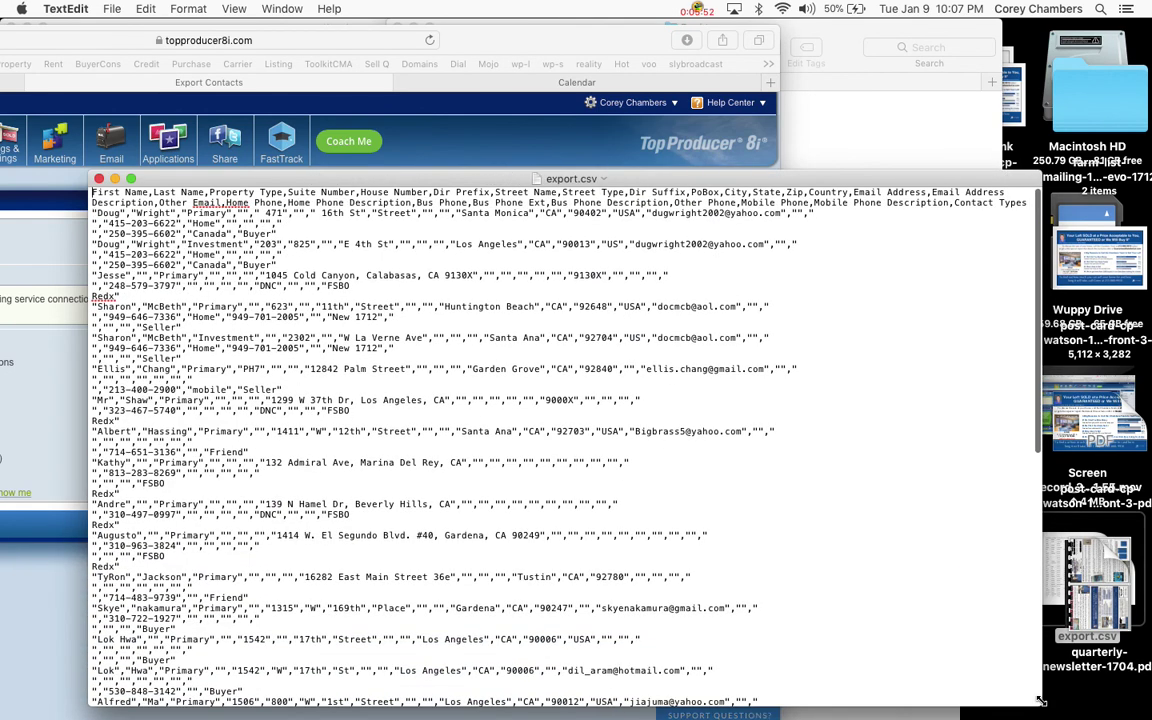
scroll(413, 555, down, 5)
scroll(413, 555, up, 6)
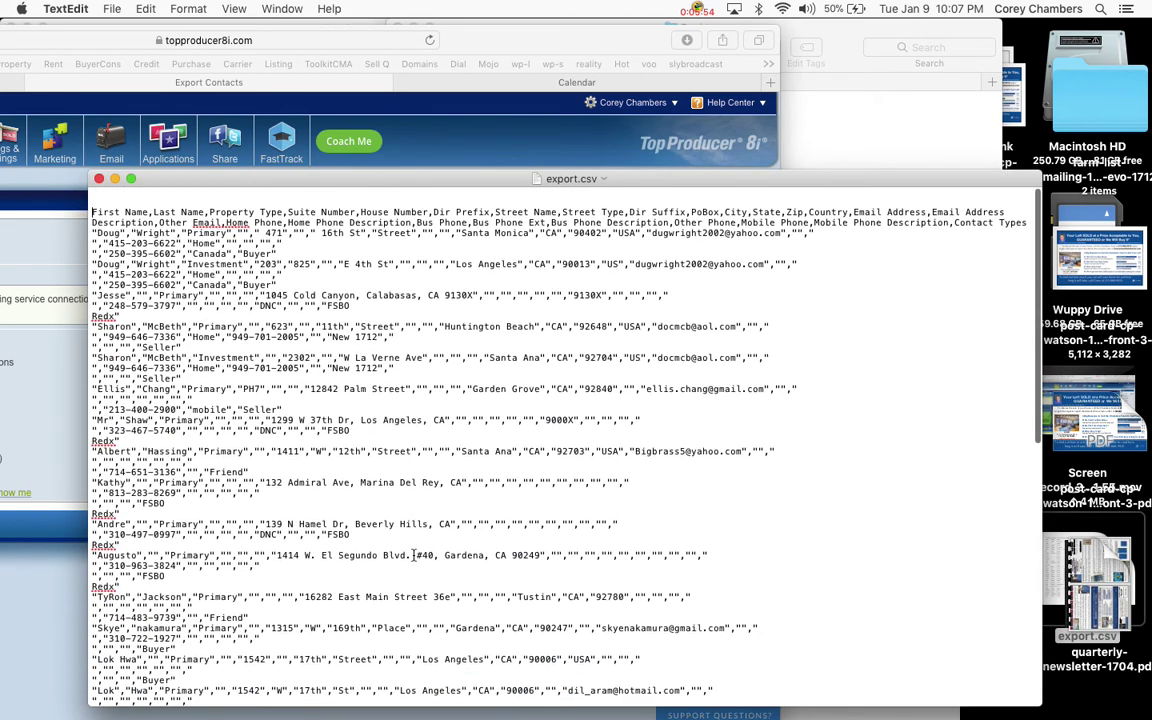